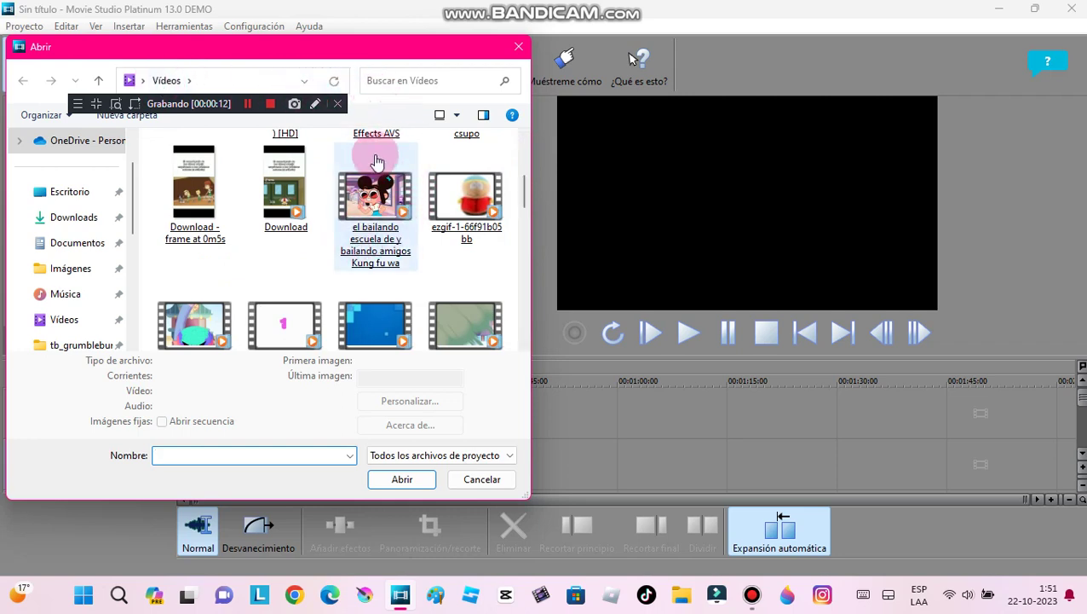
# Import the video "el bailando escuela de y bailando amigos Kung fu wa" and return the playhead to the start.
pyautogui.doubleClick(370, 195)
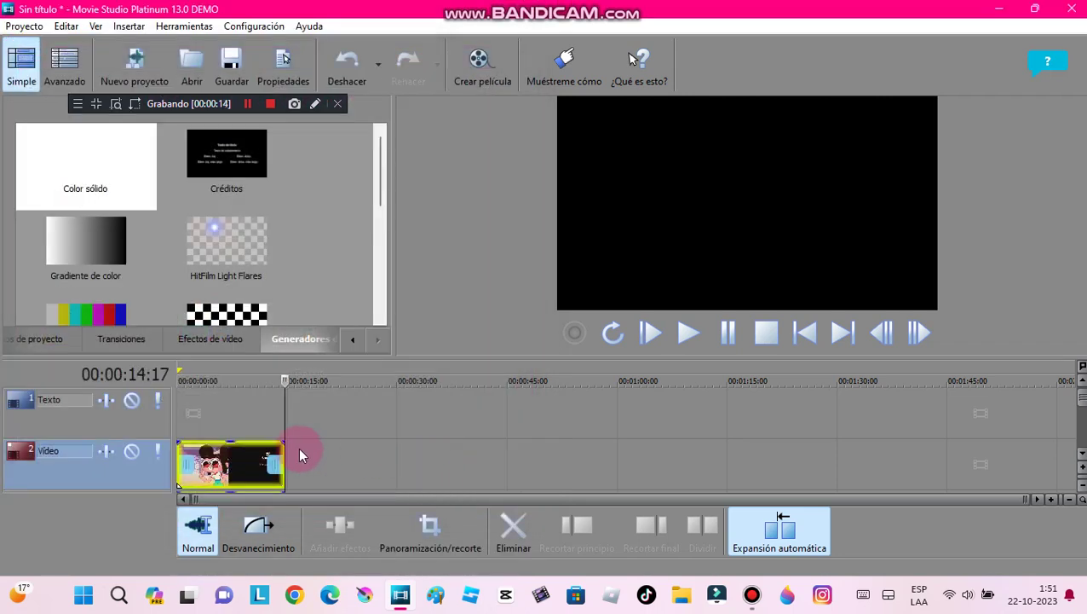
pyautogui.moveTo(286, 386); pyautogui.dragTo(170, 404)
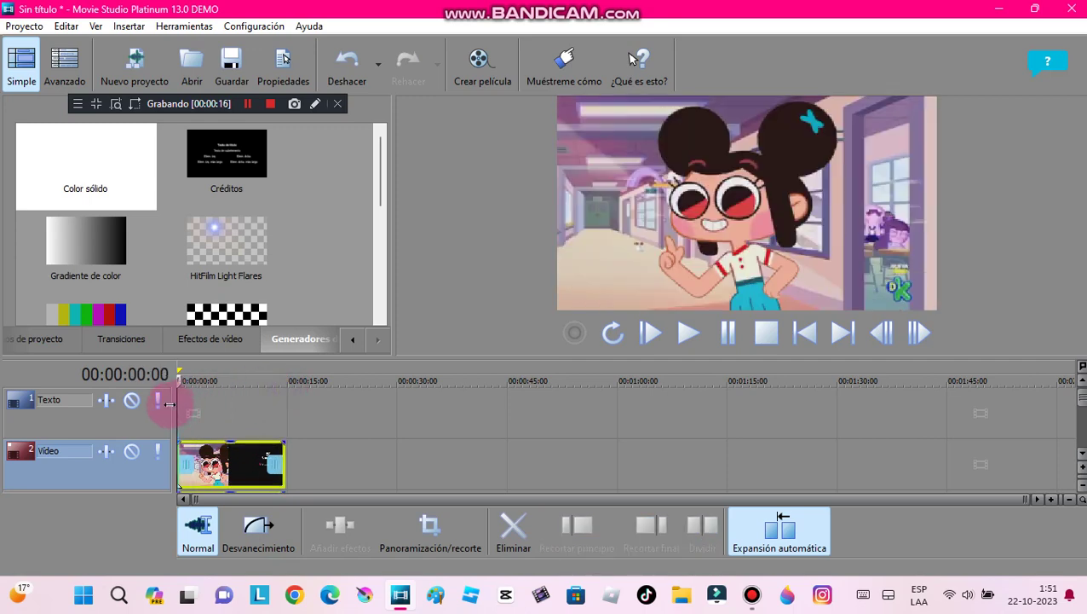
# Add the Sony Mapa de gradientes, Sony Wave and Sony Simulador TV effects to the video clip.
pyautogui.rightClick(246, 447)
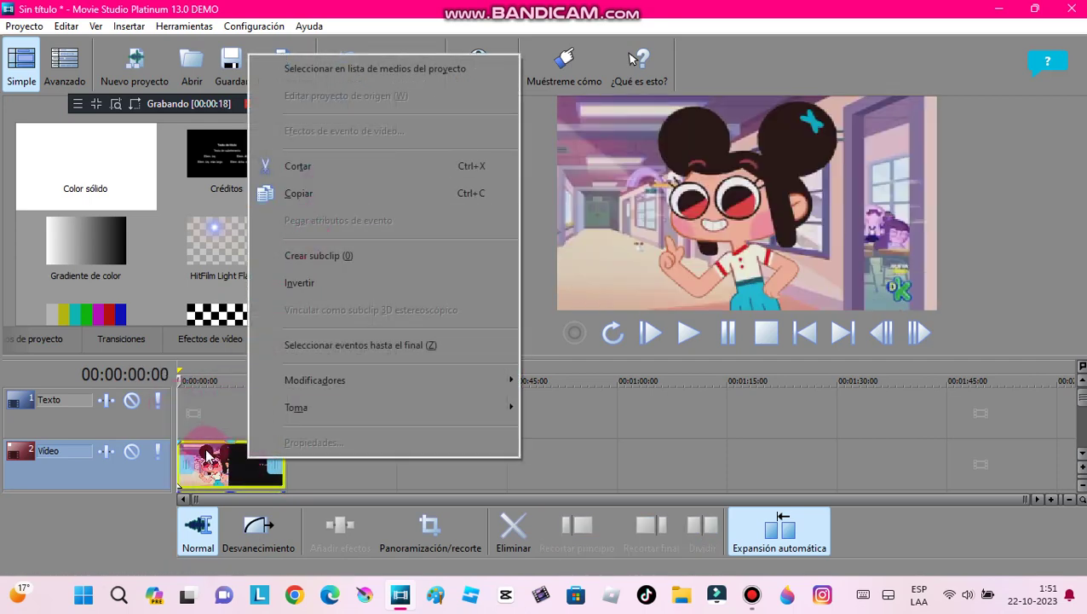
pyautogui.click(206, 460)
pyautogui.rightClick(206, 459)
pyautogui.click(273, 125)
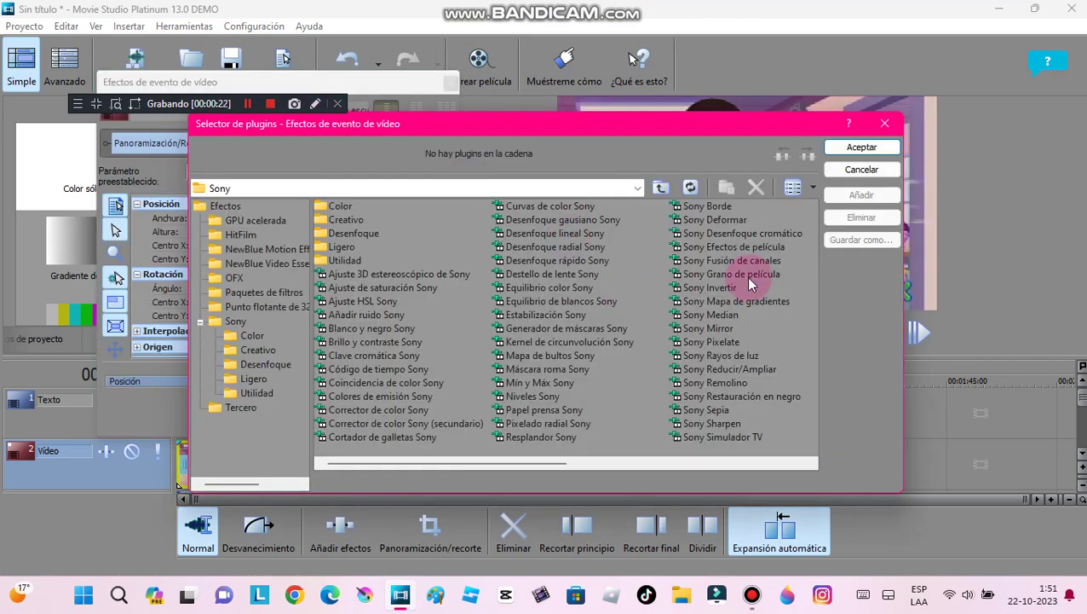
pyautogui.click(724, 300)
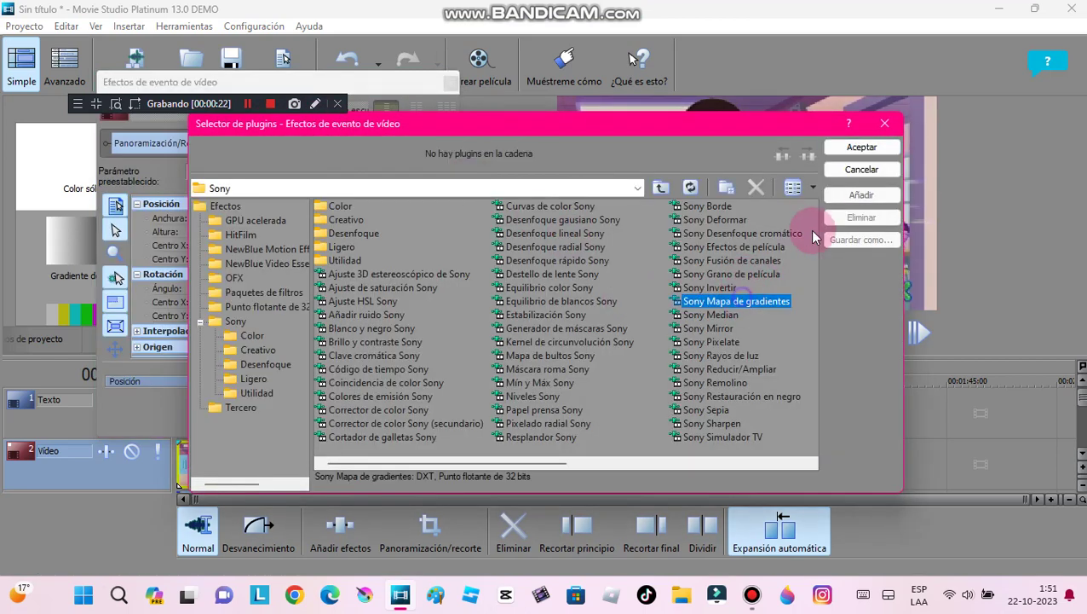
pyautogui.click(849, 203)
pyautogui.scroll(-1, 632, 447)
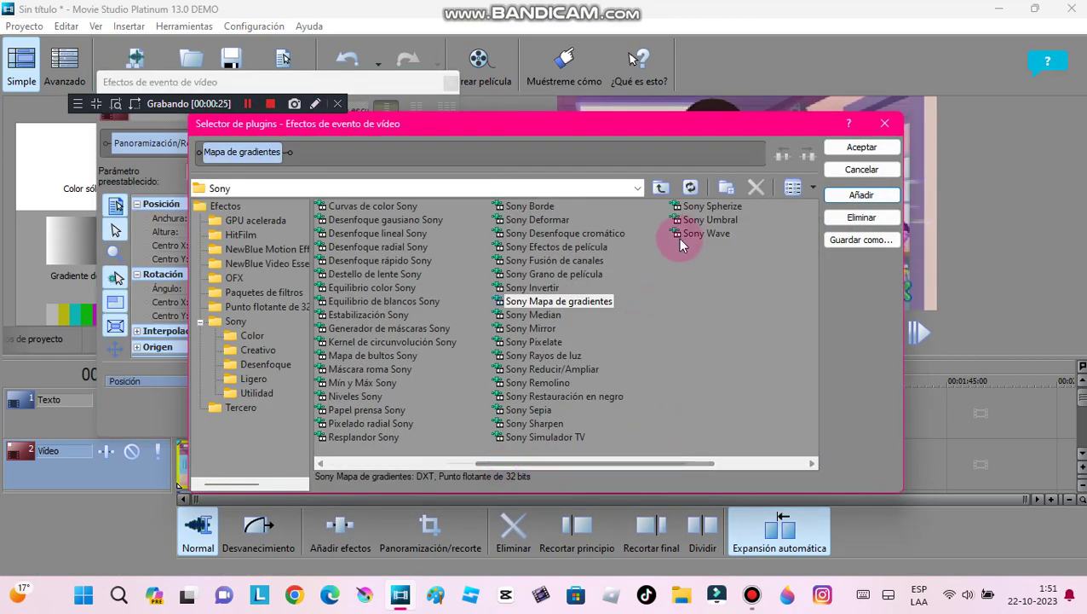
pyautogui.click(706, 233)
pyautogui.click(862, 194)
pyautogui.click(566, 438)
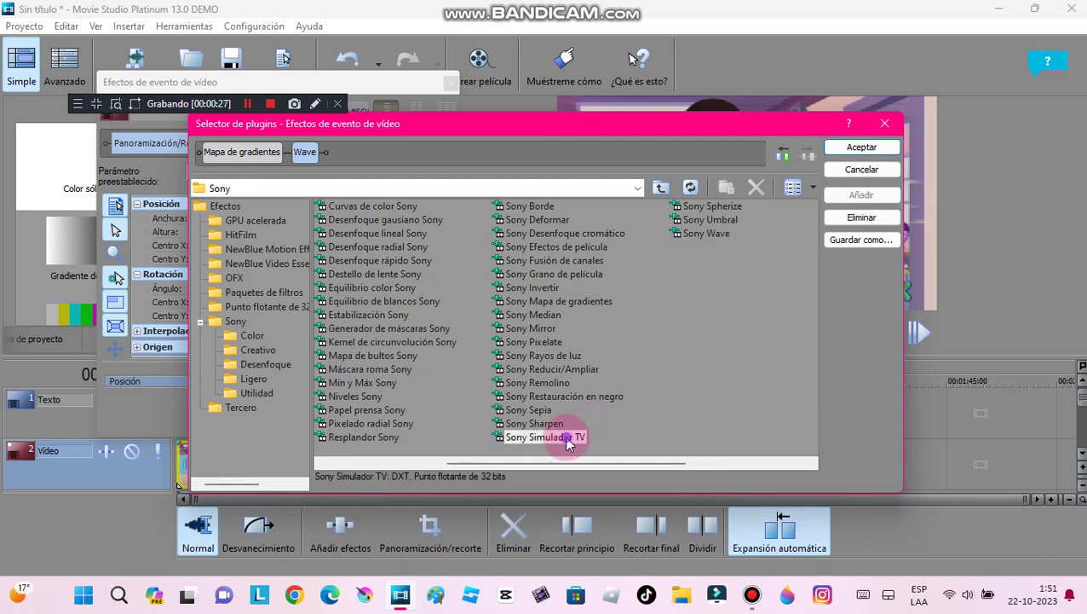
pyautogui.click(851, 195)
pyautogui.click(862, 146)
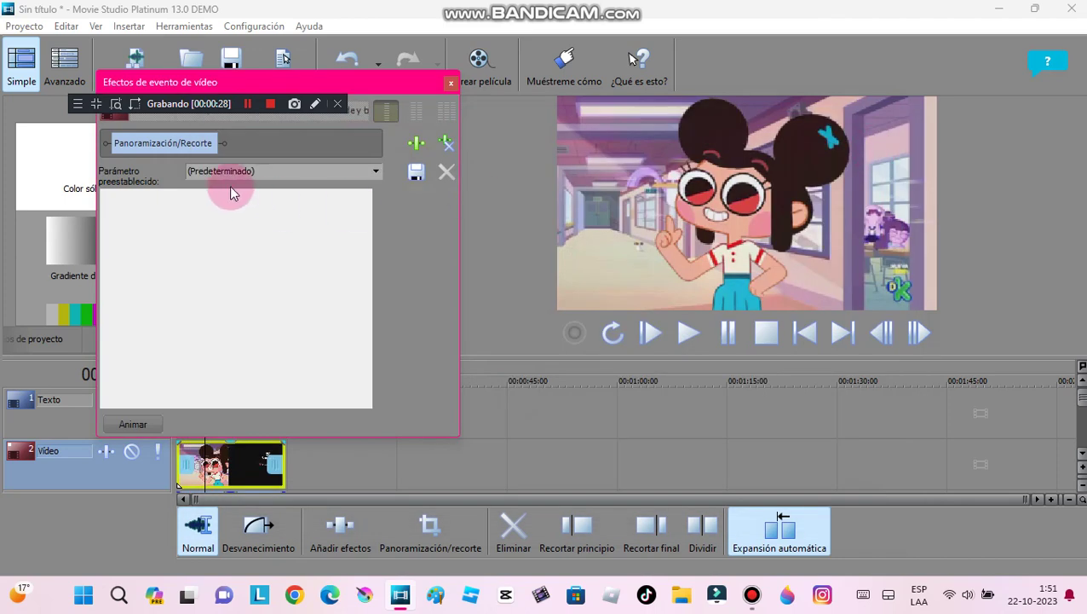
# Colour gradient map points 0, 1 and 2 orange, opaque black and dark green, moving points 1 and 2 closer to the start.
pyautogui.click(151, 318)
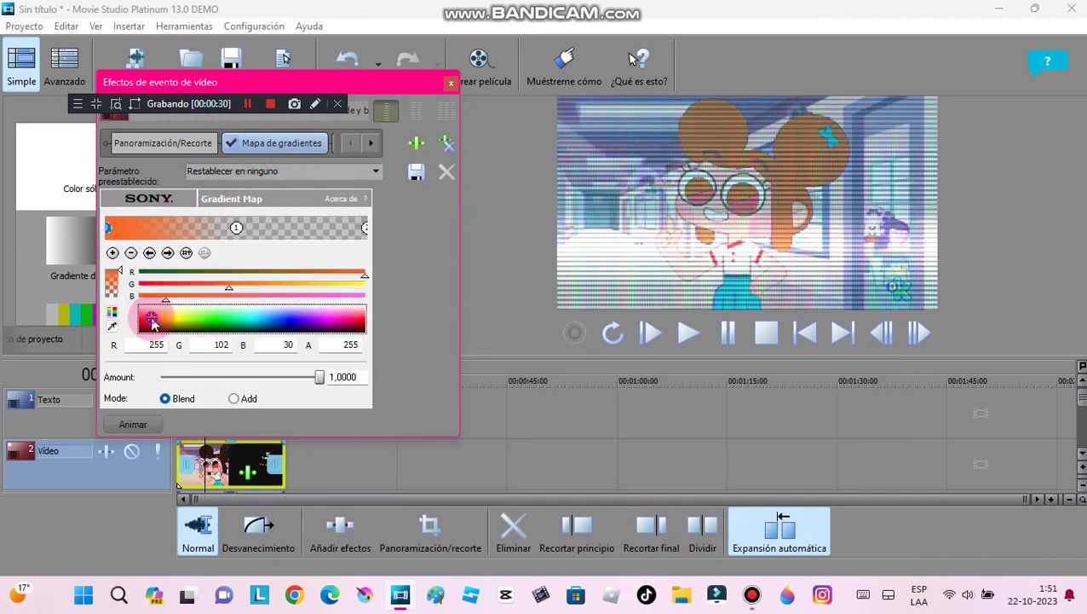
pyautogui.moveTo(245, 231); pyautogui.dragTo(183, 229)
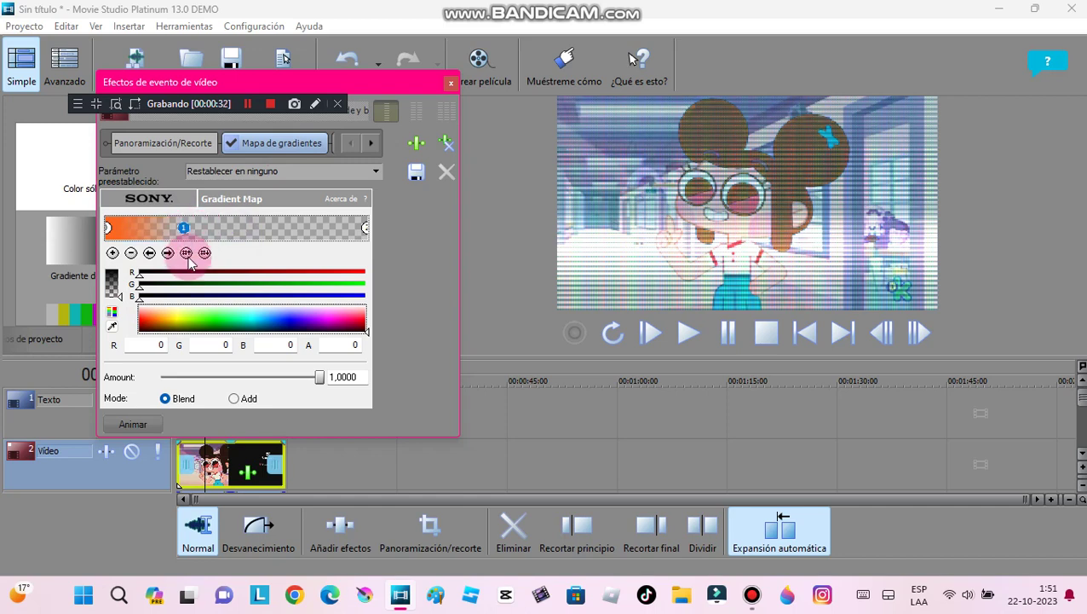
pyautogui.click(187, 314)
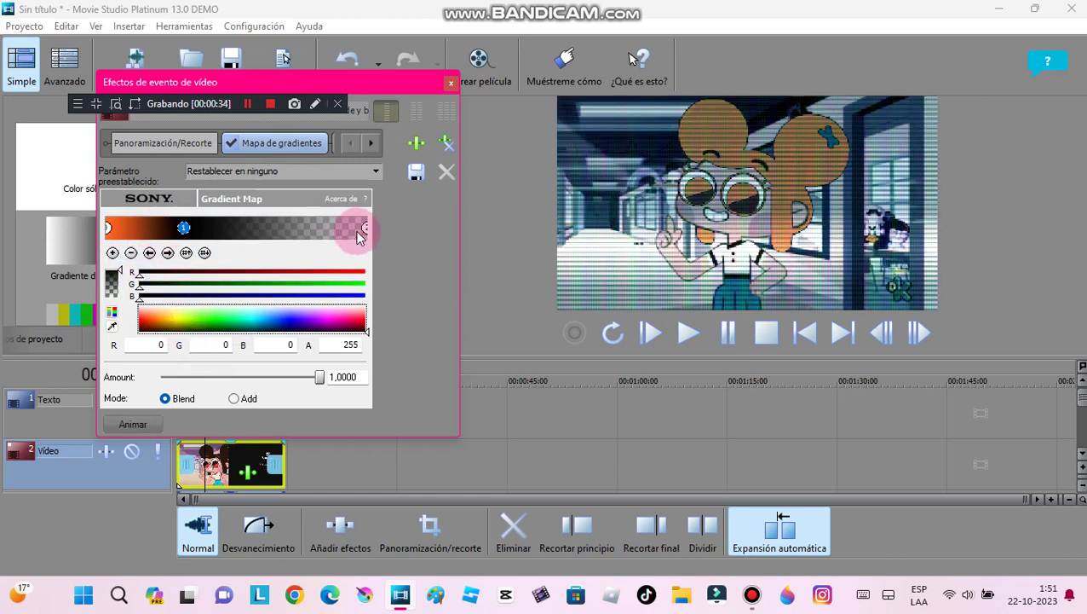
pyautogui.moveTo(365, 224); pyautogui.dragTo(266, 226)
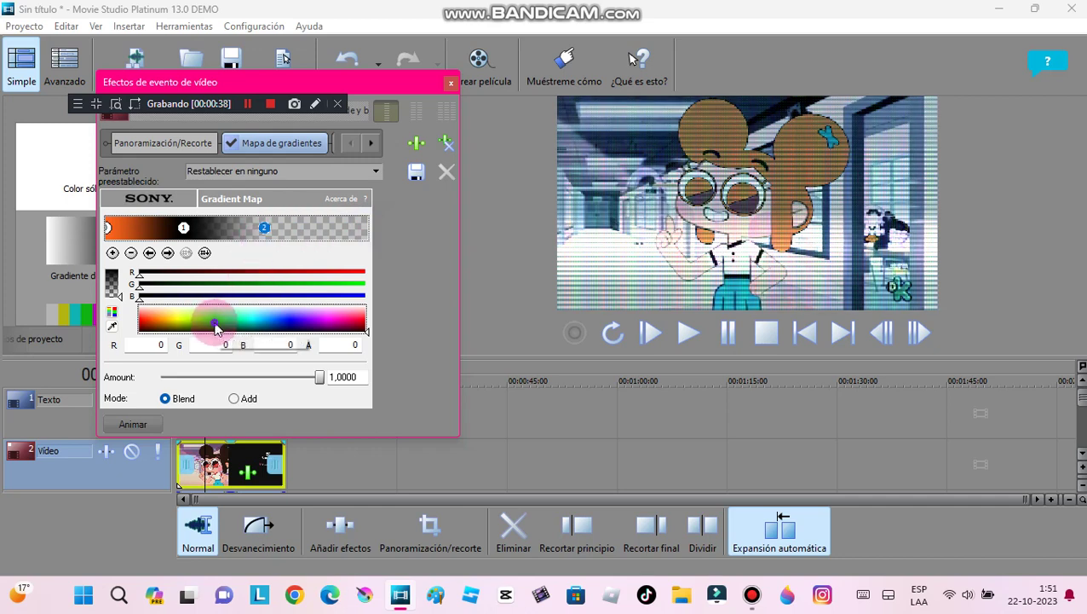
pyautogui.click(214, 324)
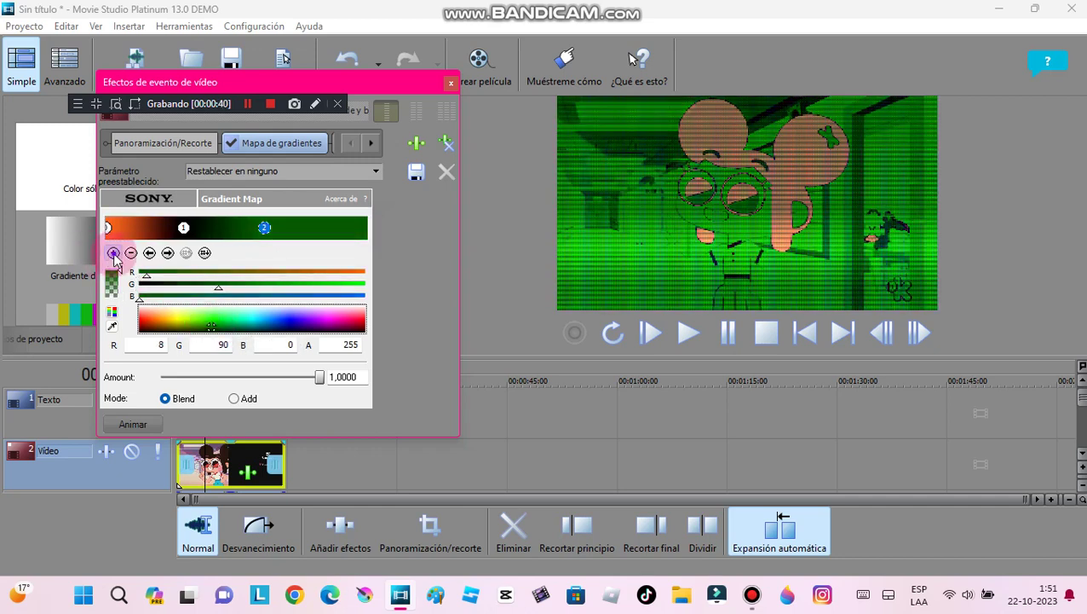
# Add an opaque black gradient point after the green one and shift the green point slightly toward point 1.
pyautogui.moveTo(269, 228); pyautogui.dragTo(308, 229)
pyautogui.moveTo(257, 315); pyautogui.dragTo(255, 356)
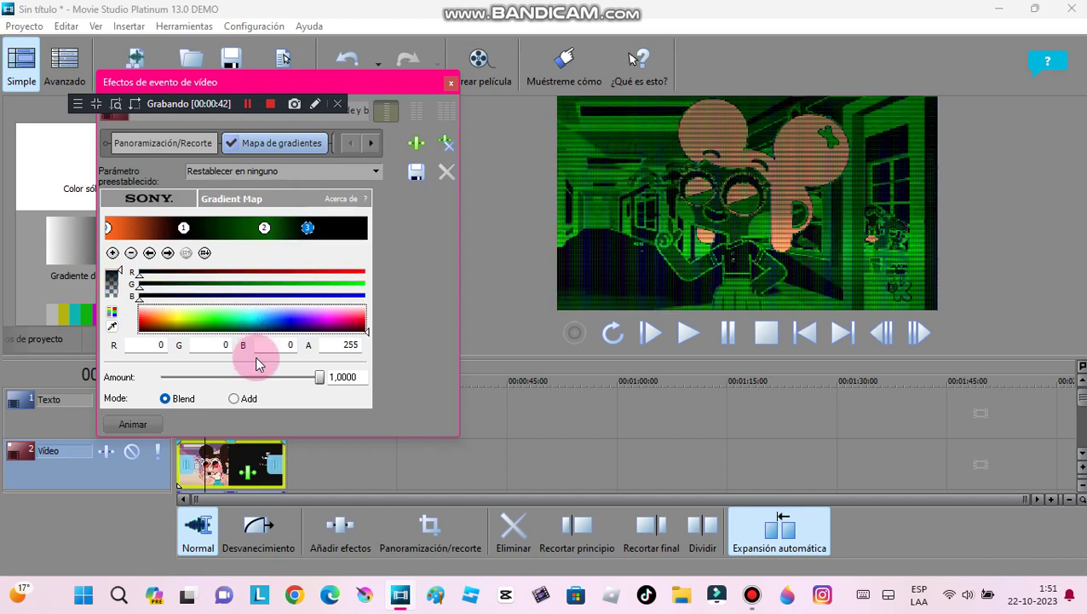
pyautogui.moveTo(264, 227); pyautogui.dragTo(248, 228)
pyautogui.click(308, 228)
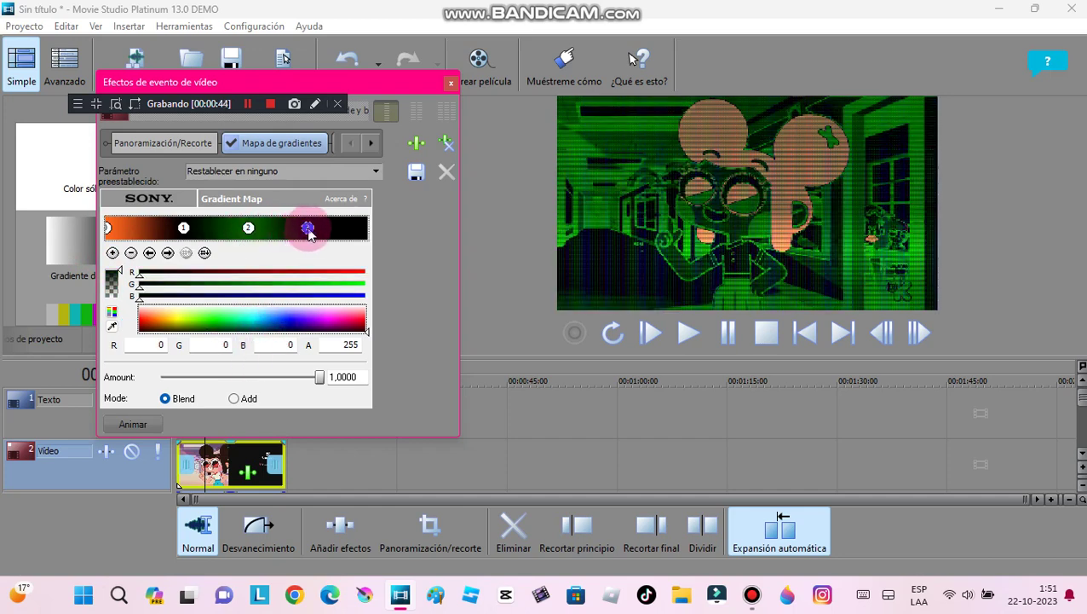
# Add a white gradient point between the last black point and the end of the gradient.
pyautogui.click(113, 252)
pyautogui.moveTo(320, 228); pyautogui.dragTo(344, 227)
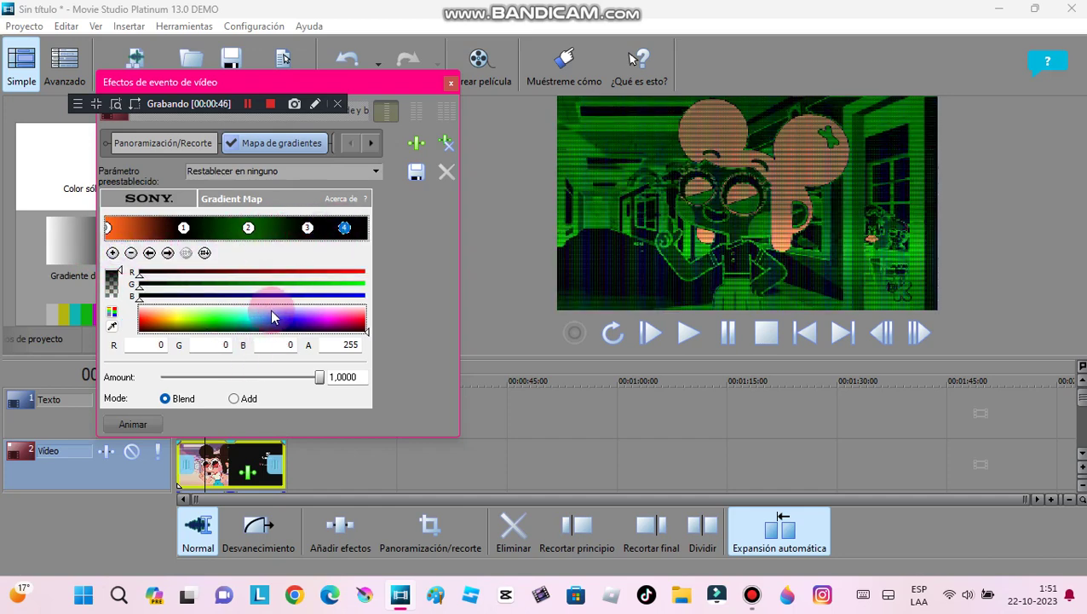
pyautogui.moveTo(271, 312); pyautogui.dragTo(272, 273)
# Add a black point at the very end of the gradient and save the preset as Halloween Major V2.
pyautogui.click(112, 252)
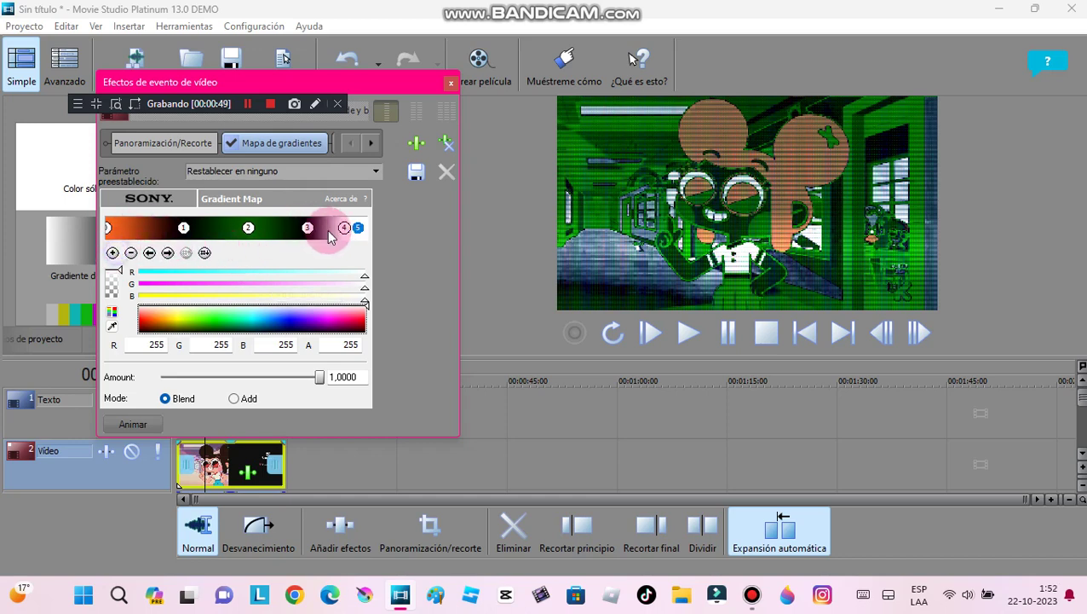
pyautogui.moveTo(358, 228); pyautogui.dragTo(376, 226)
pyautogui.moveTo(306, 315); pyautogui.dragTo(308, 359)
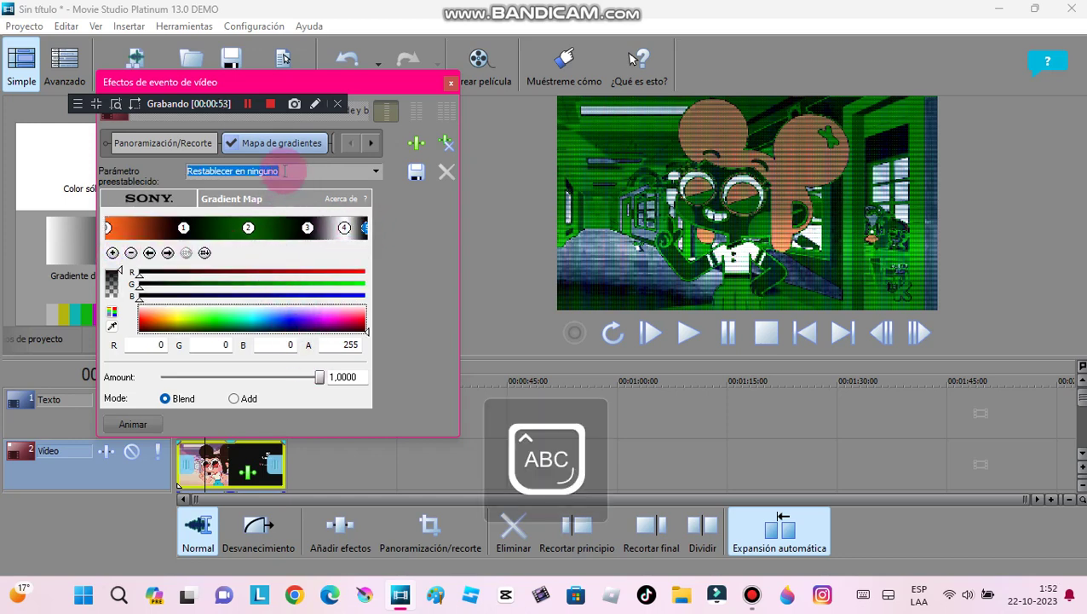
pyautogui.write('Halloween Major V2')
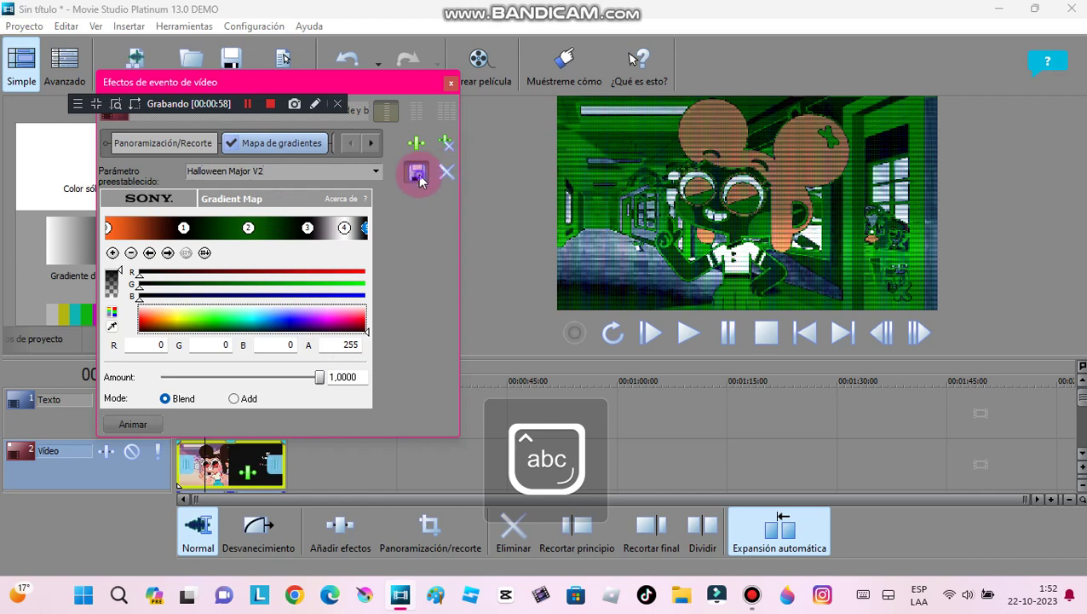
# Apply the Sad preset to the clip's Wave effect.
pyautogui.click(370, 145)
pyautogui.click(260, 145)
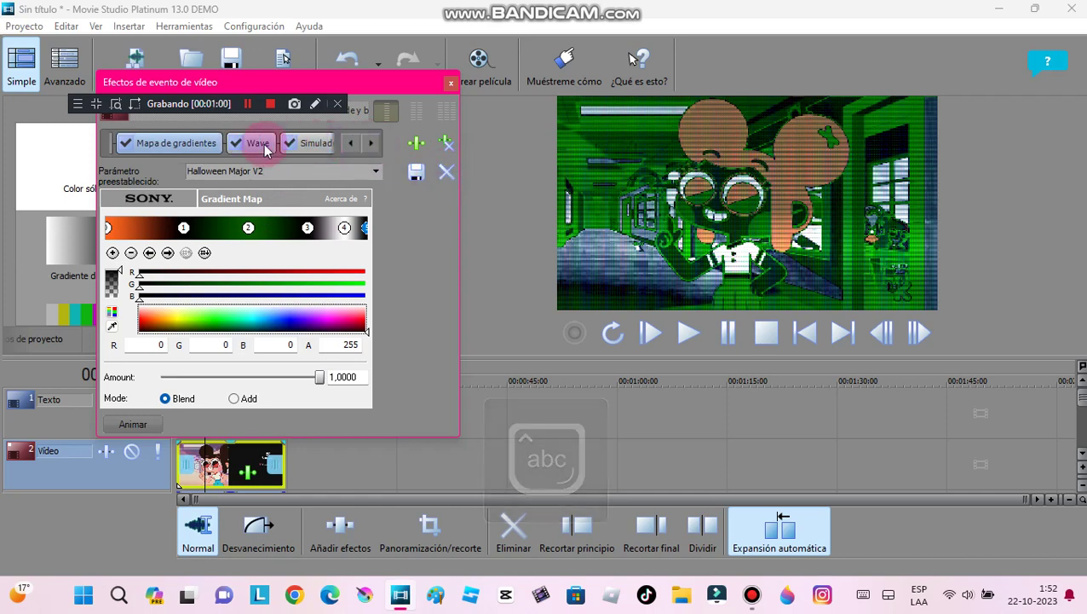
pyautogui.click(382, 176)
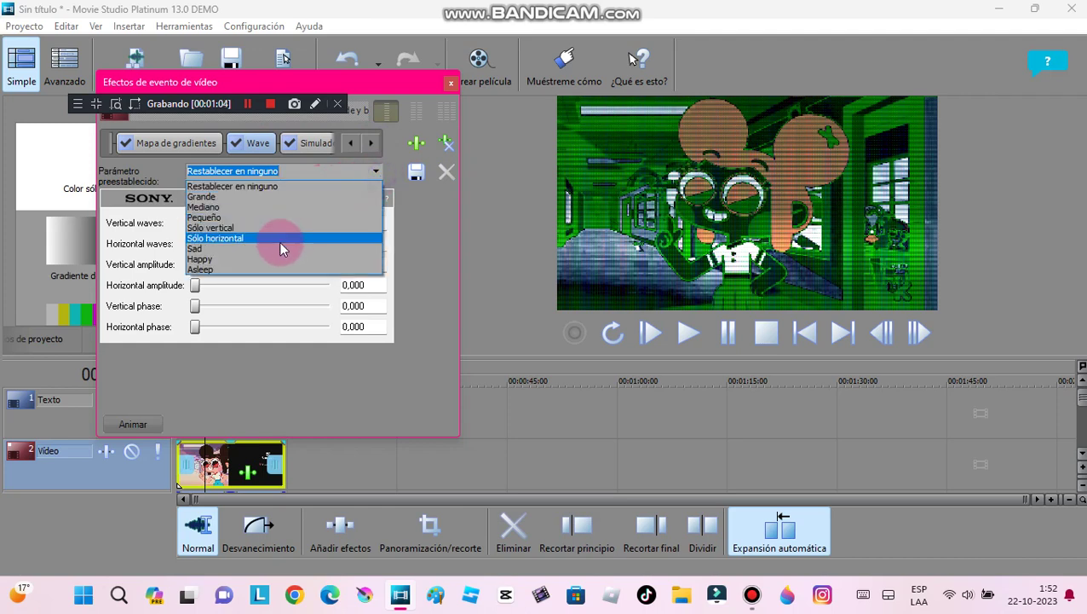
pyautogui.click(279, 242)
# Set the Wave effect's horizontal waves to 9,520, horizontal amplitude to 0,083, and both vertical and horizontal phase to 6,283.
pyautogui.moveTo(221, 284)
pyautogui.mouseDown()
pyautogui.moveTo(271, 282)
pyautogui.moveTo(229, 288)
pyautogui.moveTo(225, 269)
pyautogui.moveTo(180, 274)
pyautogui.moveTo(209, 287)
pyautogui.mouseUp()
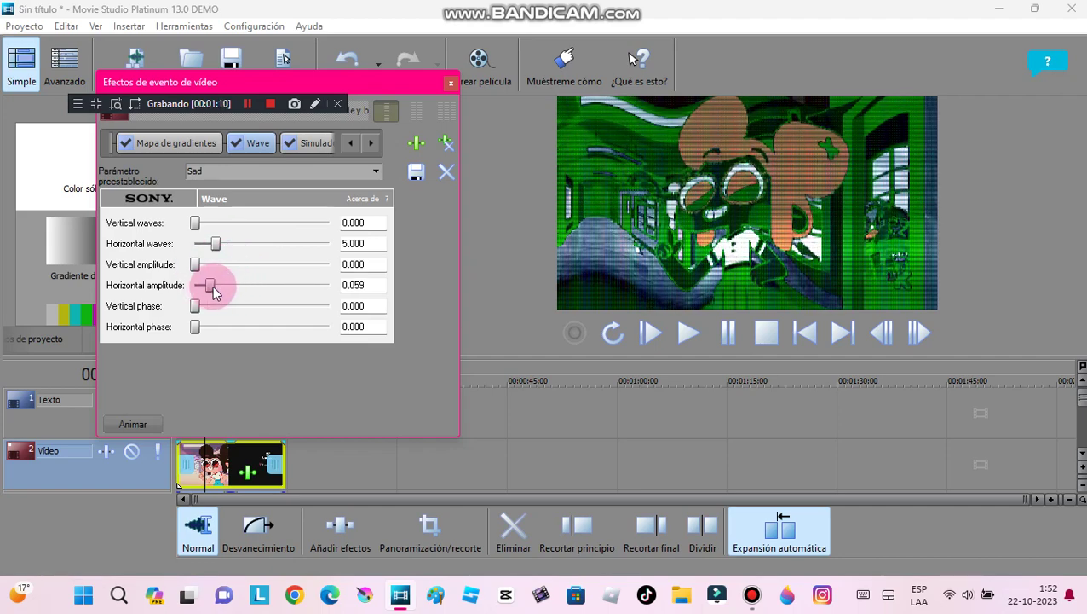
pyautogui.moveTo(216, 243)
pyautogui.mouseDown()
pyautogui.moveTo(245, 245)
pyautogui.moveTo(233, 247)
pyautogui.mouseUp()
pyautogui.moveTo(218, 284); pyautogui.dragTo(402, 302)
pyautogui.click(195, 328)
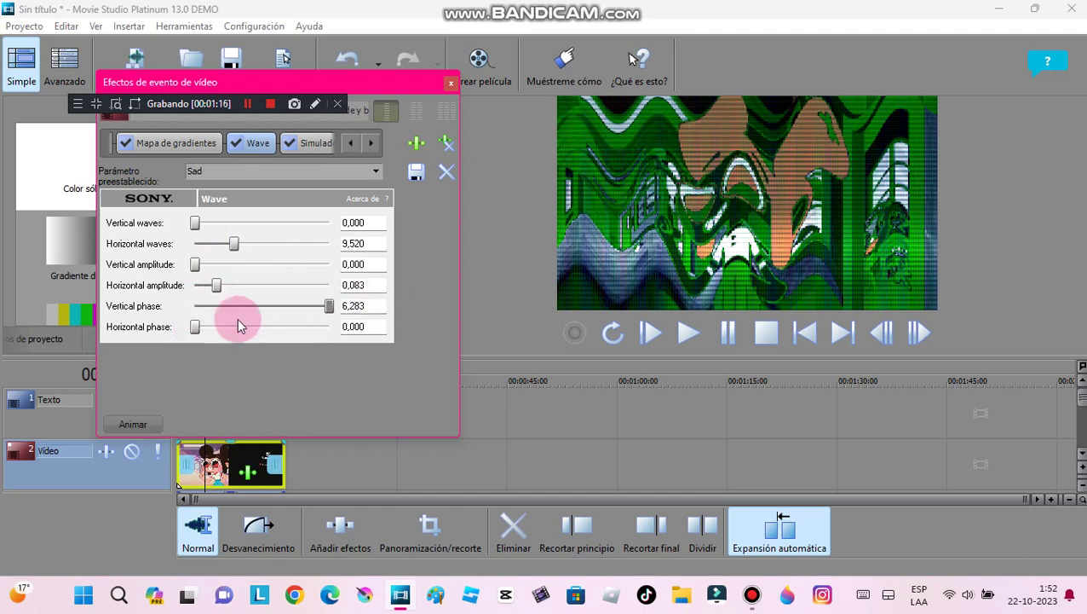
pyautogui.moveTo(196, 331); pyautogui.dragTo(375, 201)
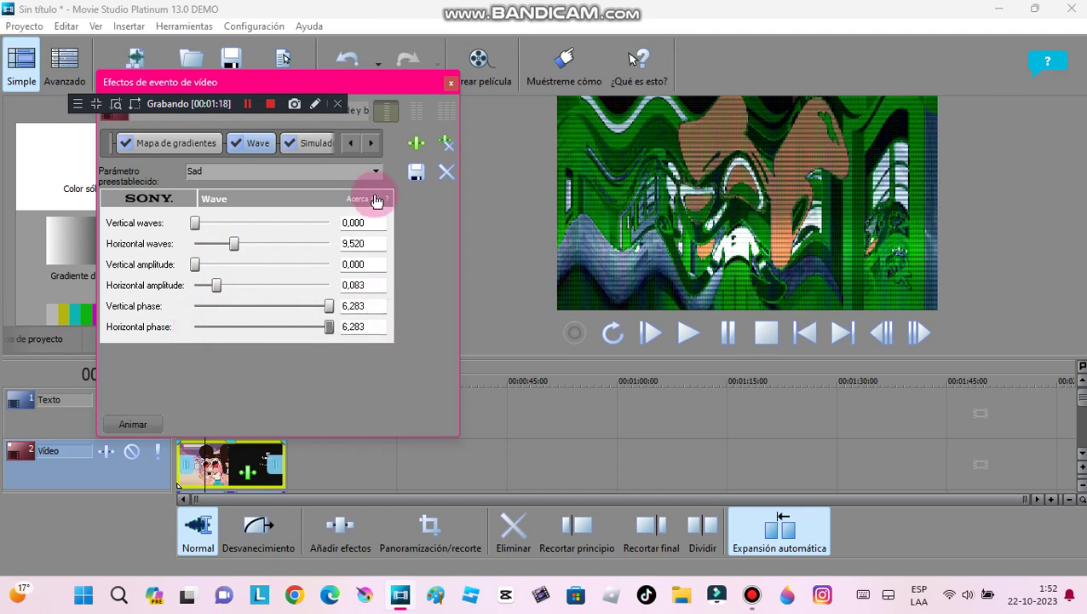
# Reset the TV Simulator effect with the Restablecer en ninguno preset, set Line sync to 0,7500, and close the video effects.
pyautogui.click(372, 145)
pyautogui.click(244, 149)
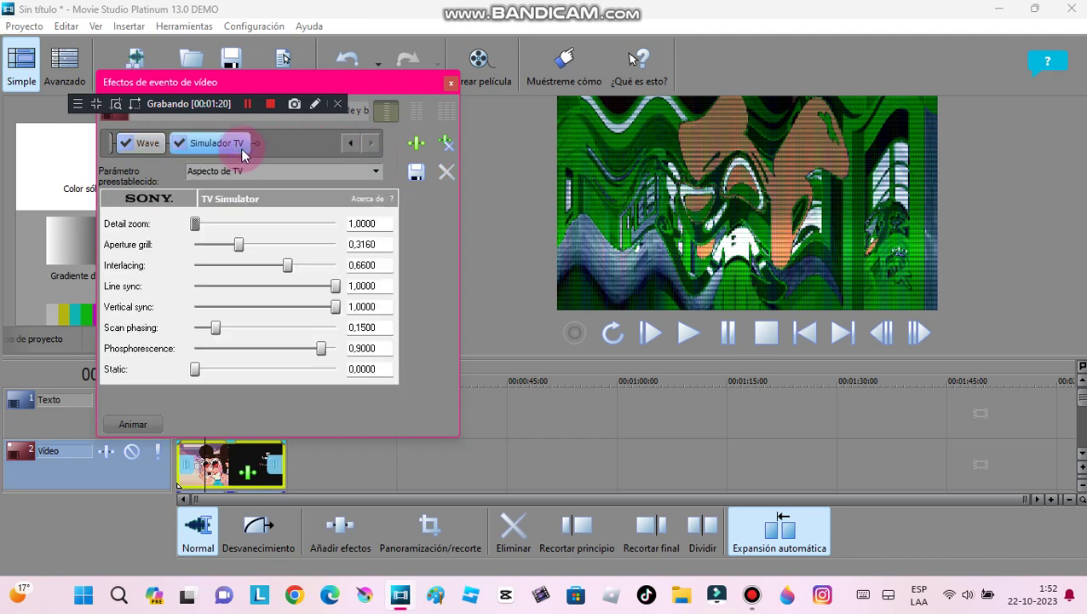
pyautogui.click(375, 171)
pyautogui.click(315, 208)
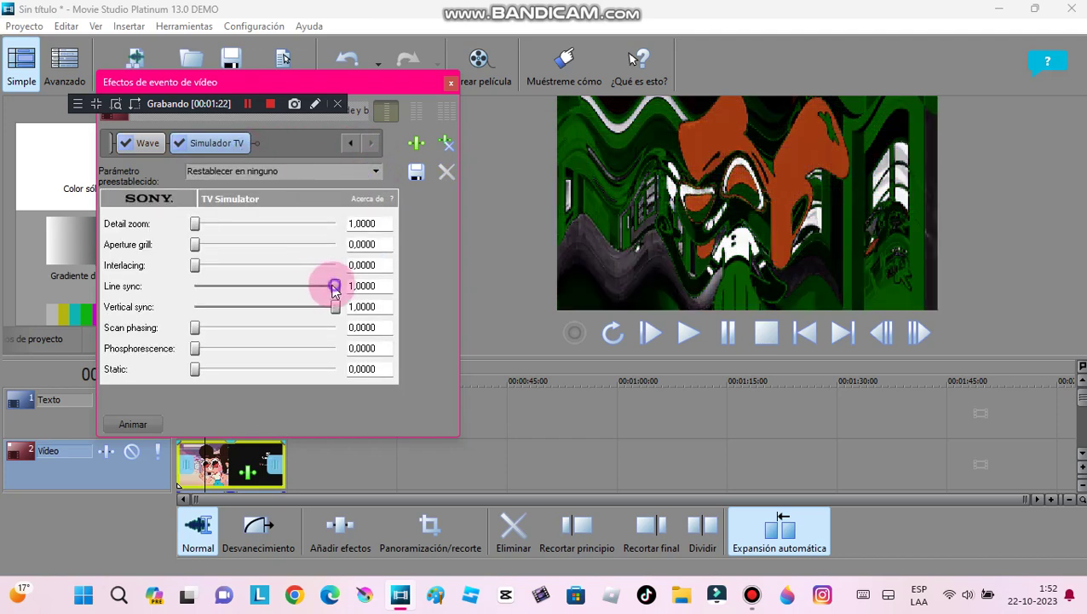
pyautogui.moveTo(335, 291); pyautogui.dragTo(302, 298)
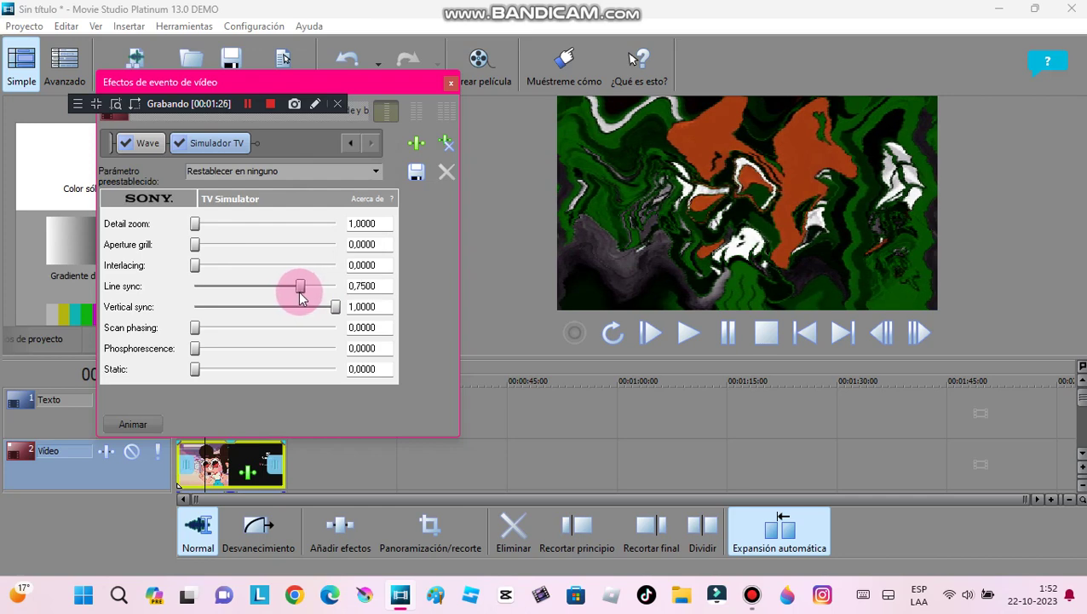
pyautogui.click(453, 83)
# Return the playhead to the start and duplicate the clip's audio track twice.
pyautogui.moveTo(203, 380); pyautogui.dragTo(168, 383)
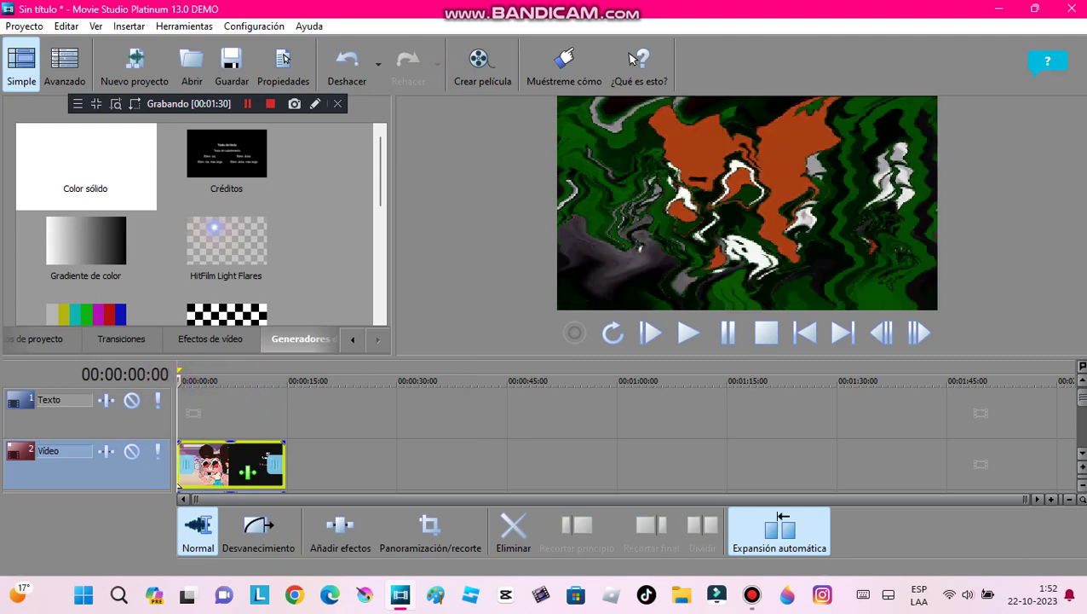
pyautogui.scroll(-2, 1078, 409)
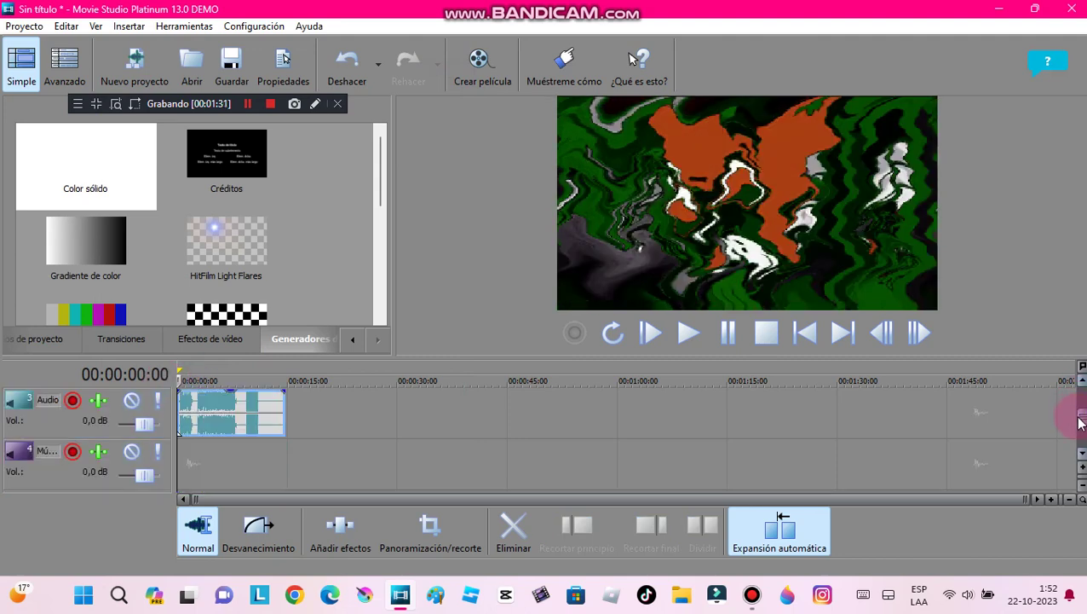
pyautogui.rightClick(68, 416)
pyautogui.click(164, 177)
pyautogui.rightClick(63, 467)
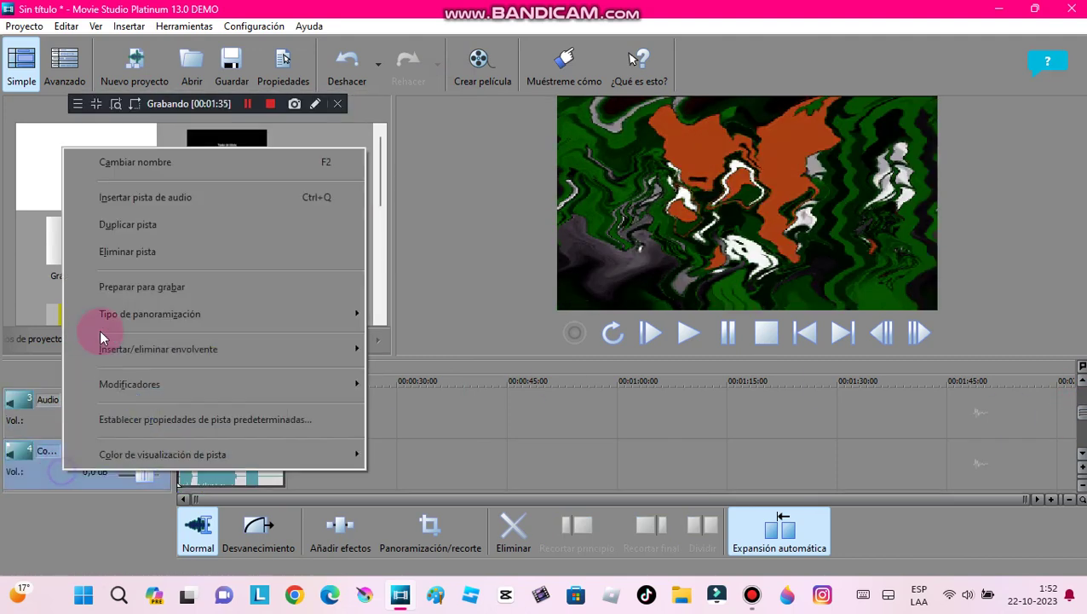
pyautogui.click(158, 223)
# Give the original audio clip the Clásico pitch method with a shift of -20 and the A17. Bombos, sin tono (eco mínimo) attribute.
pyautogui.scroll(1, 1069, 422)
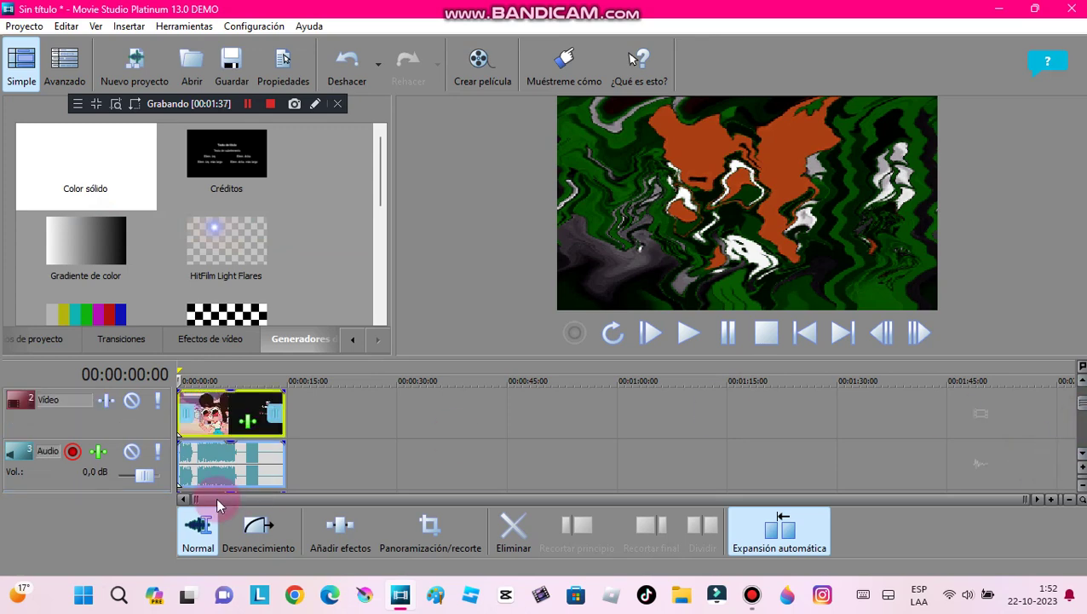
pyautogui.rightClick(195, 455)
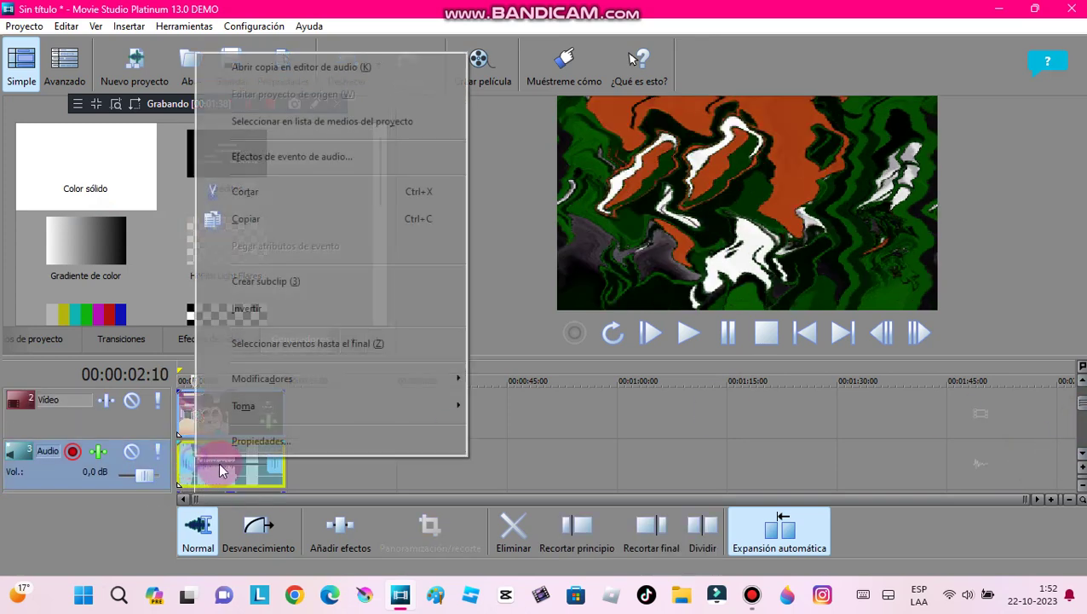
pyautogui.click(252, 441)
pyautogui.click(597, 235)
pyautogui.click(588, 271)
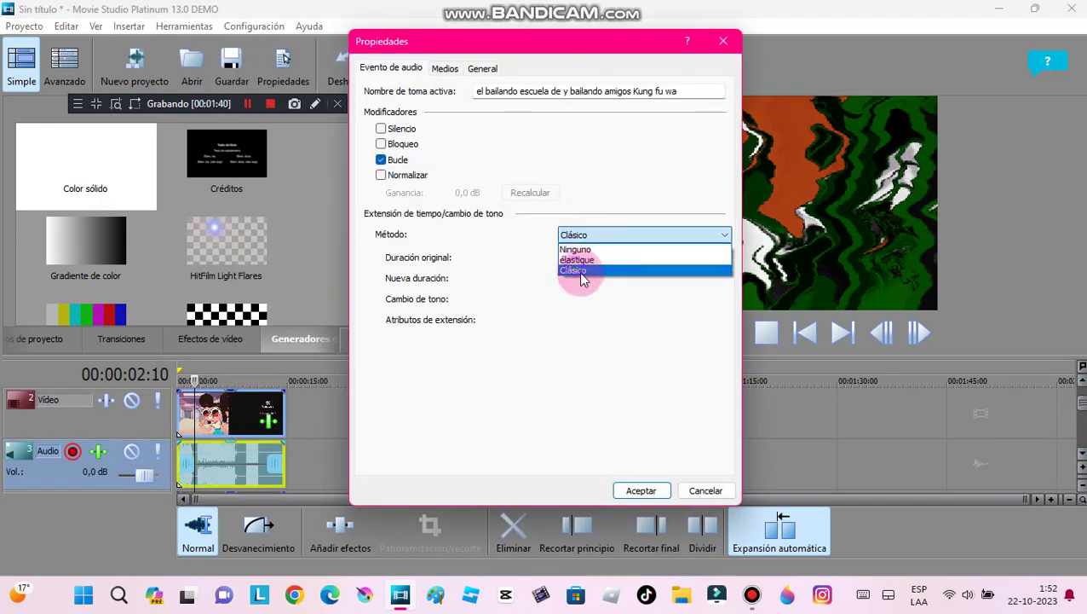
pyautogui.click(629, 320)
pyautogui.click(596, 498)
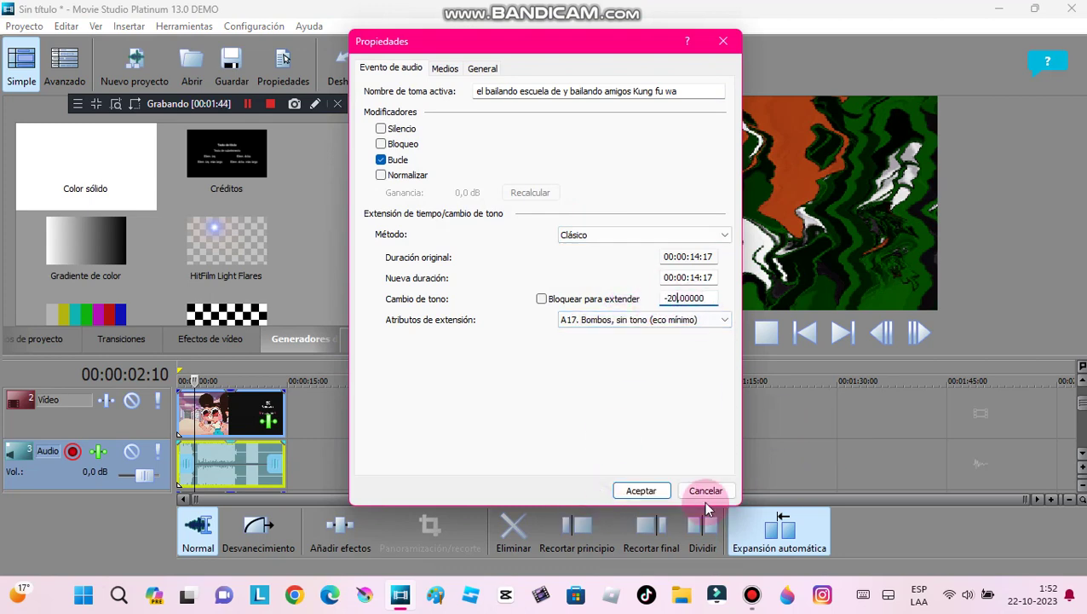
pyautogui.click(641, 490)
pyautogui.click(1084, 414)
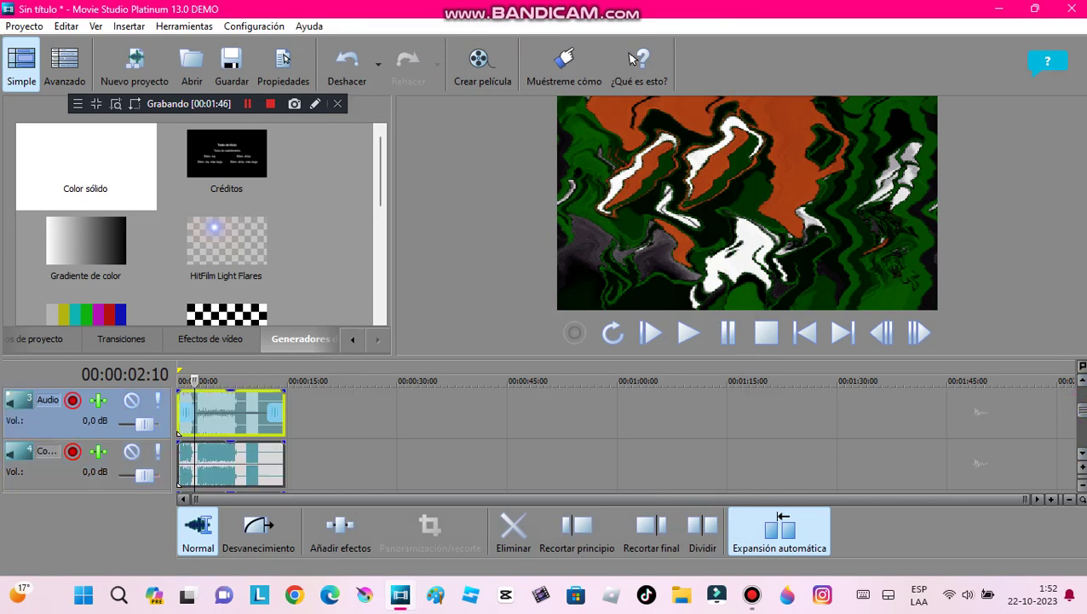
# Give the first duplicate audio clip the Clásico pitch method with a shift of 7 and the A17. Bombos, sin tono (eco mínimo) attribute.
pyautogui.click(213, 461)
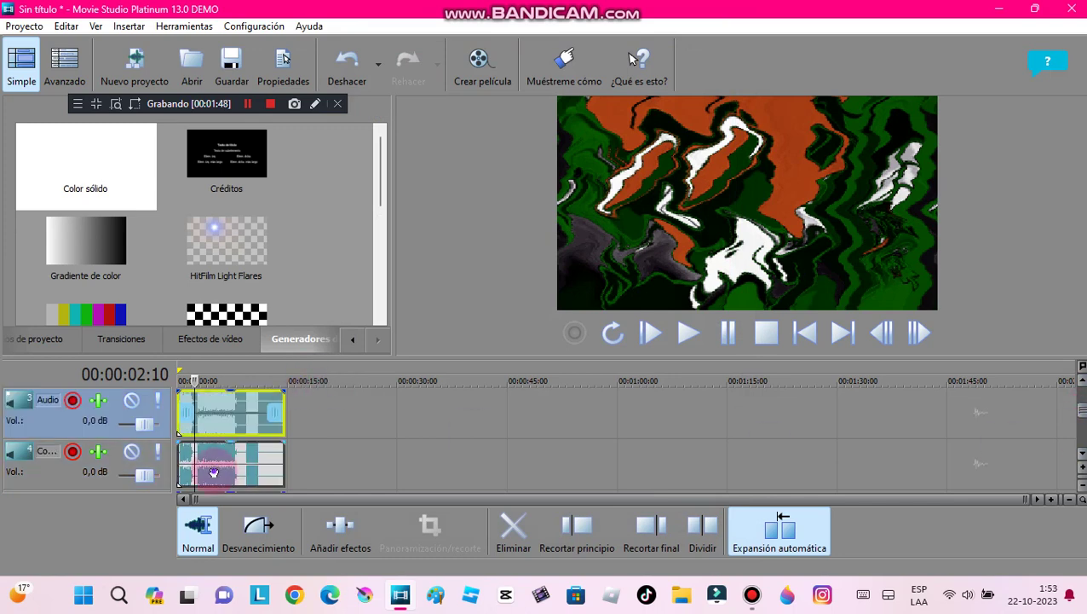
pyautogui.rightClick(273, 486)
pyautogui.click(278, 454)
pyautogui.click(572, 236)
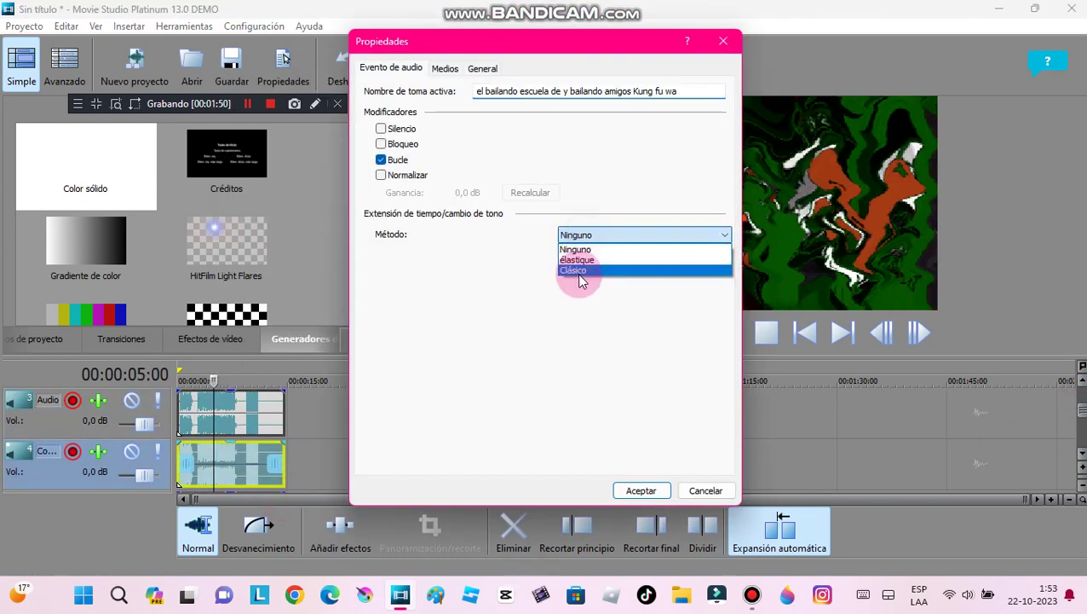
pyautogui.click(648, 269)
pyautogui.click(648, 320)
pyautogui.click(651, 486)
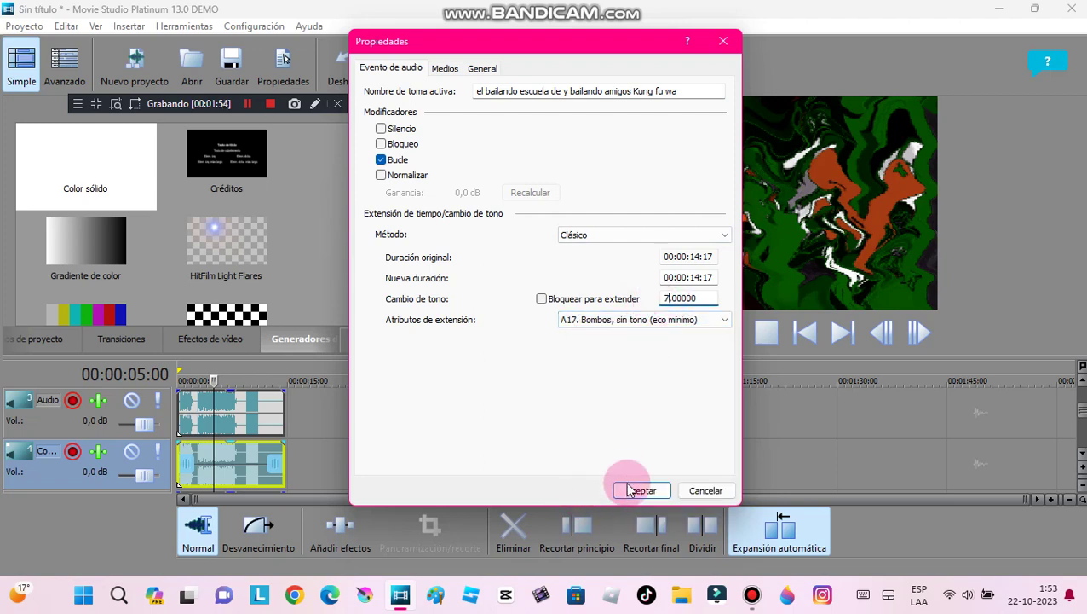
pyautogui.click(641, 490)
# Give the second duplicate audio clip the Clásico pitch method with a shift of -8 and the A17. Bombos, sin tono (eco mínimo) attribute.
pyautogui.click(196, 418)
pyautogui.click(183, 469)
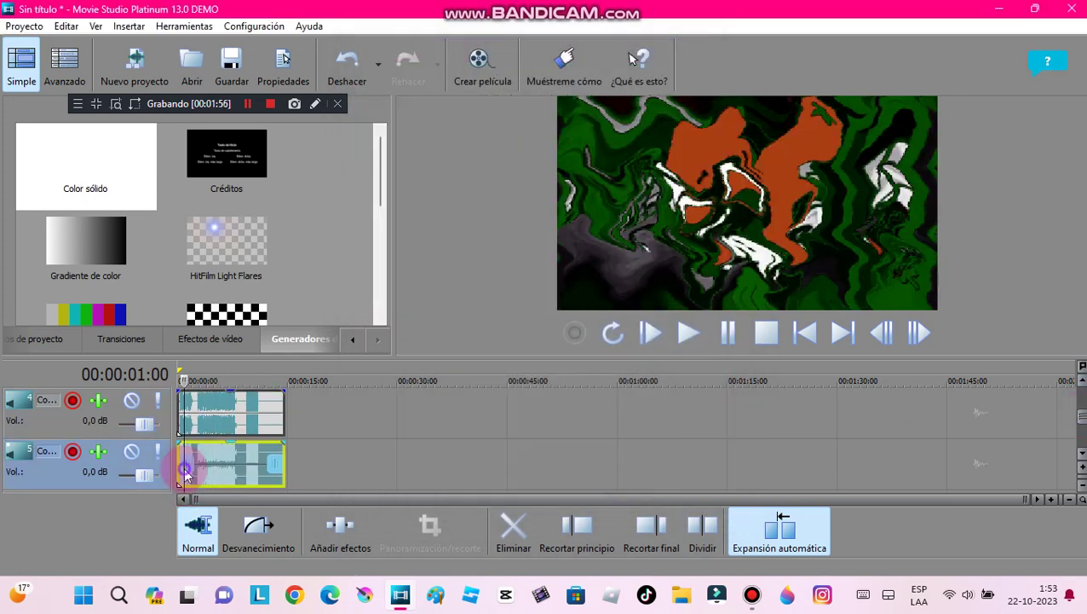
pyautogui.rightClick(183, 467)
pyautogui.click(262, 451)
pyautogui.click(578, 237)
pyautogui.click(654, 270)
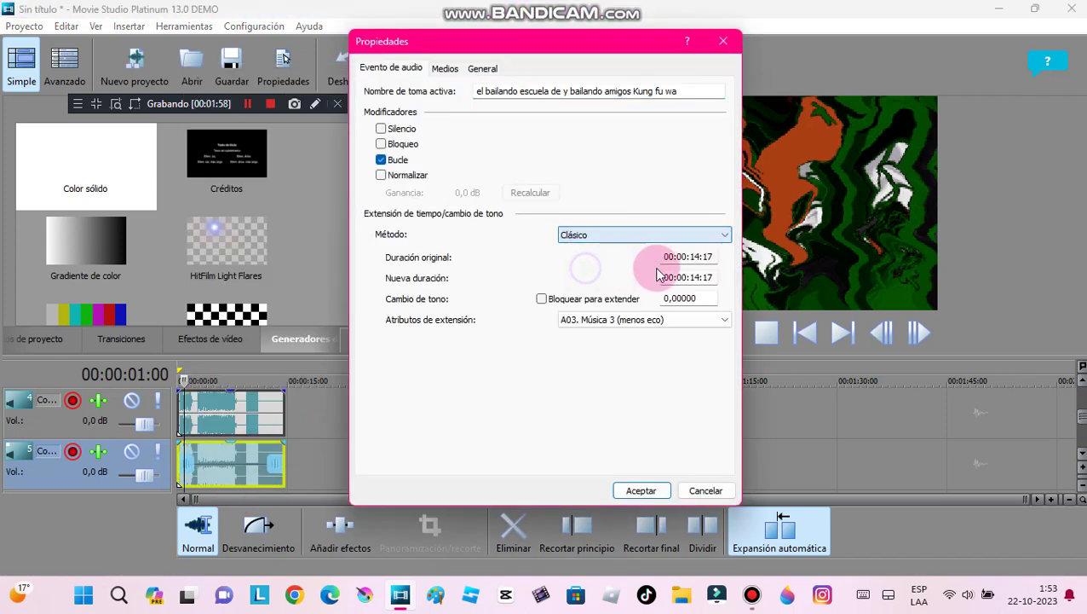
pyautogui.click(658, 313)
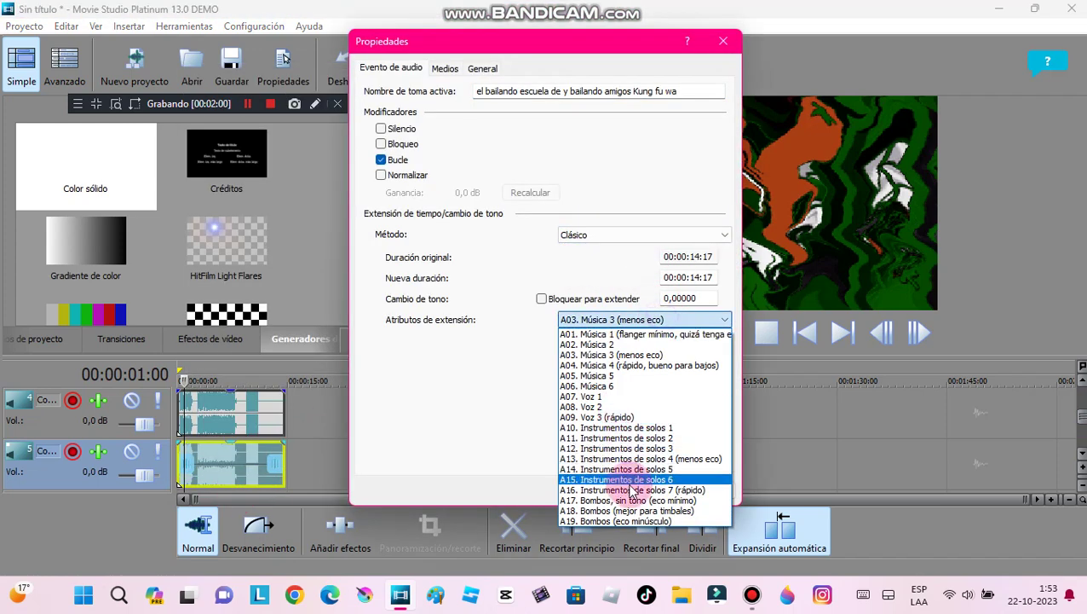
pyautogui.click(630, 509)
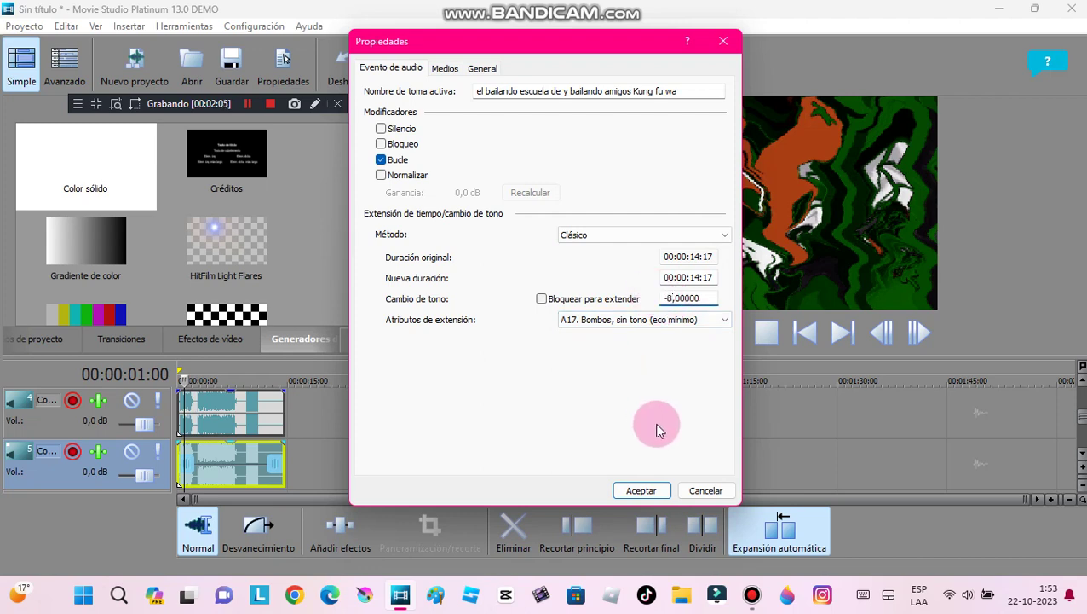
pyautogui.click(640, 490)
# Return the playhead to the start and import TZ Gato.png from the Imágenes folder into the project.
pyautogui.moveTo(185, 377); pyautogui.dragTo(177, 377)
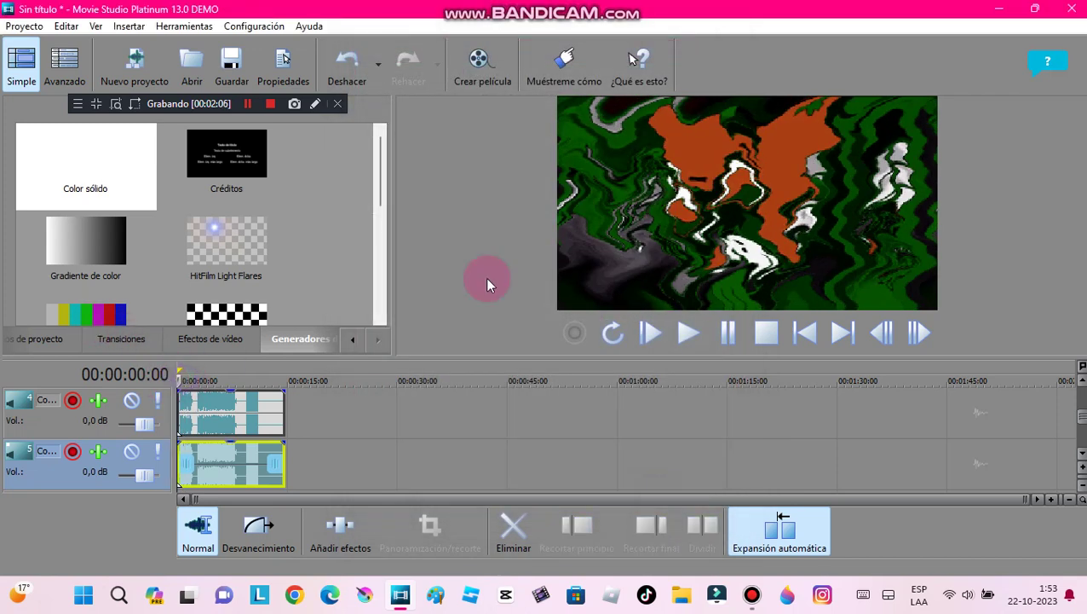
pyautogui.moveTo(1081, 416); pyautogui.dragTo(1081, 374)
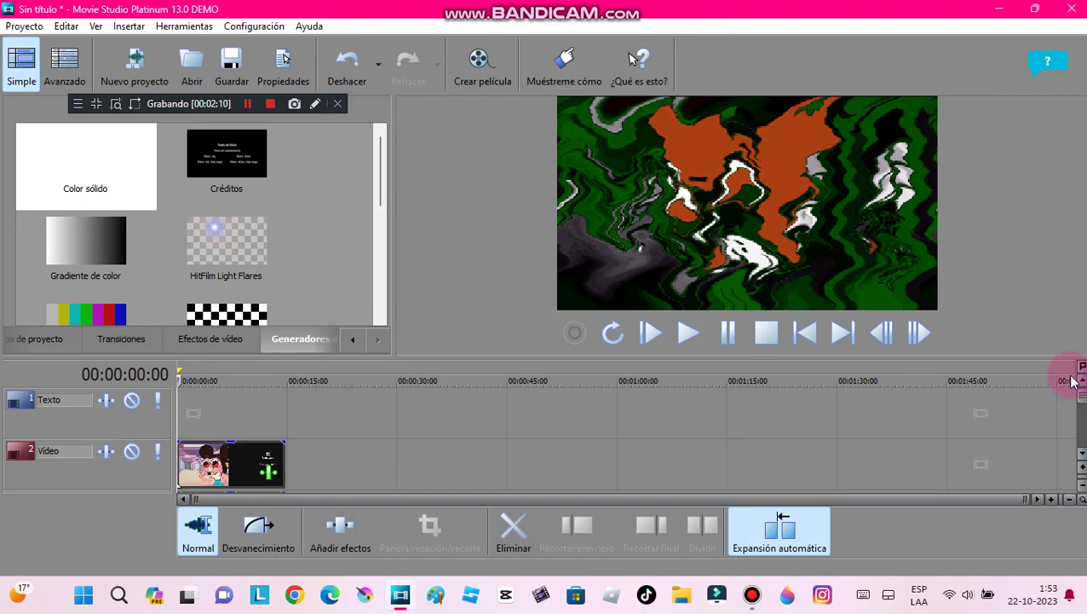
pyautogui.click(354, 338)
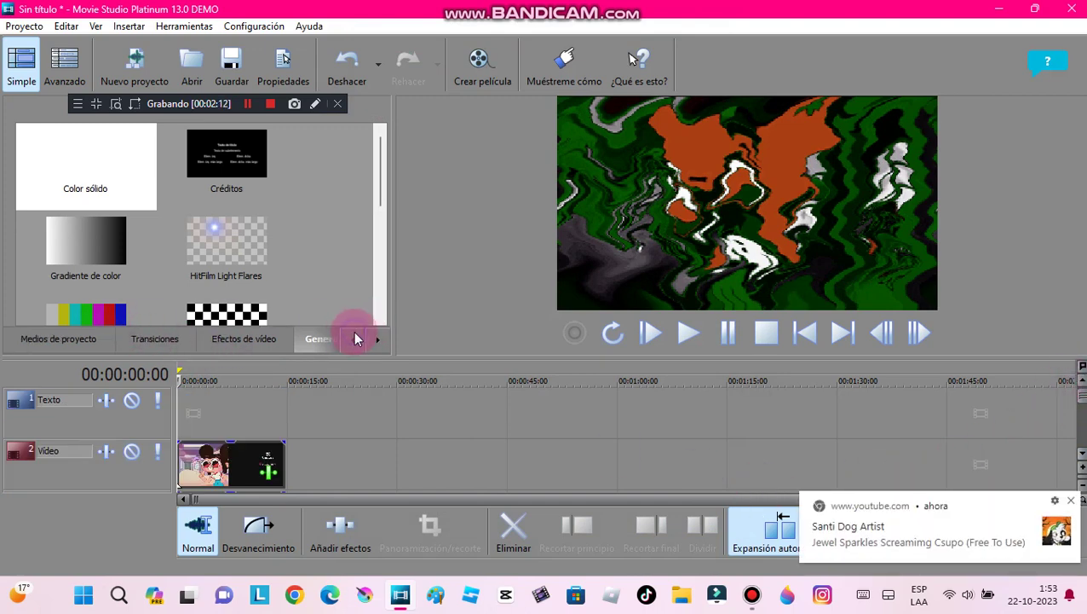
pyautogui.click(110, 337)
pyautogui.click(192, 60)
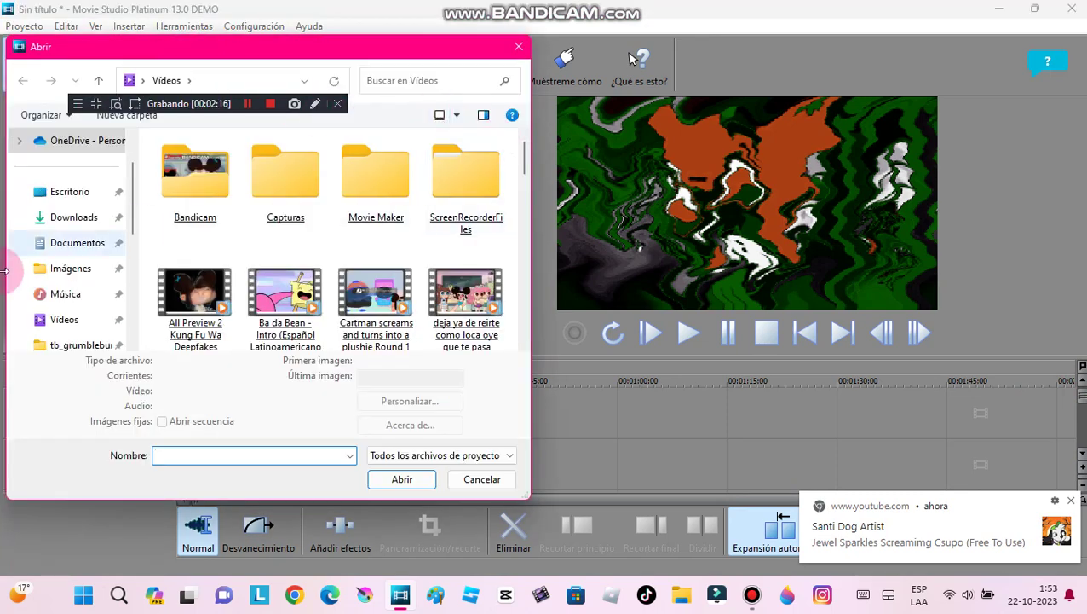
pyautogui.click(70, 270)
pyautogui.scroll(-10, 509, 160)
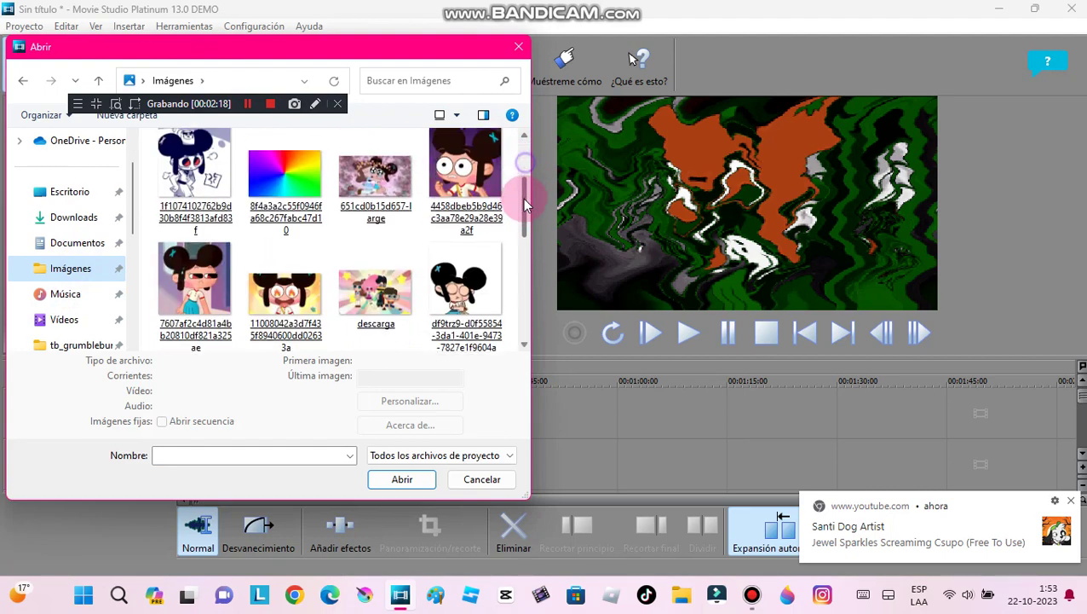
pyautogui.doubleClick(382, 233)
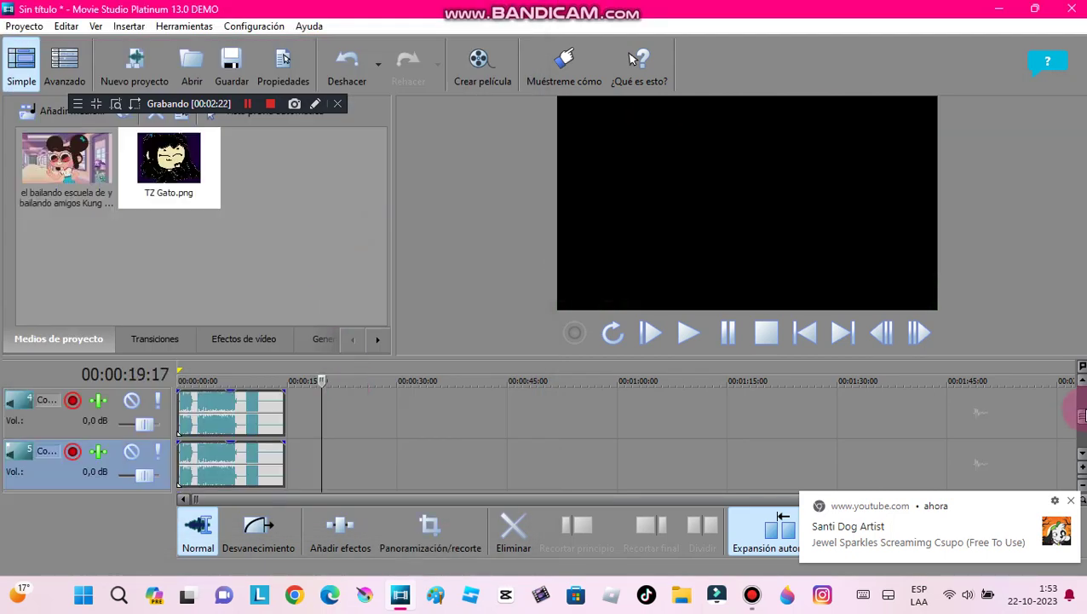
# Place the TZ Gato.png image on the Texto track from the start and extend it to the video clip's full length.
pyautogui.scroll(3, 1079, 426)
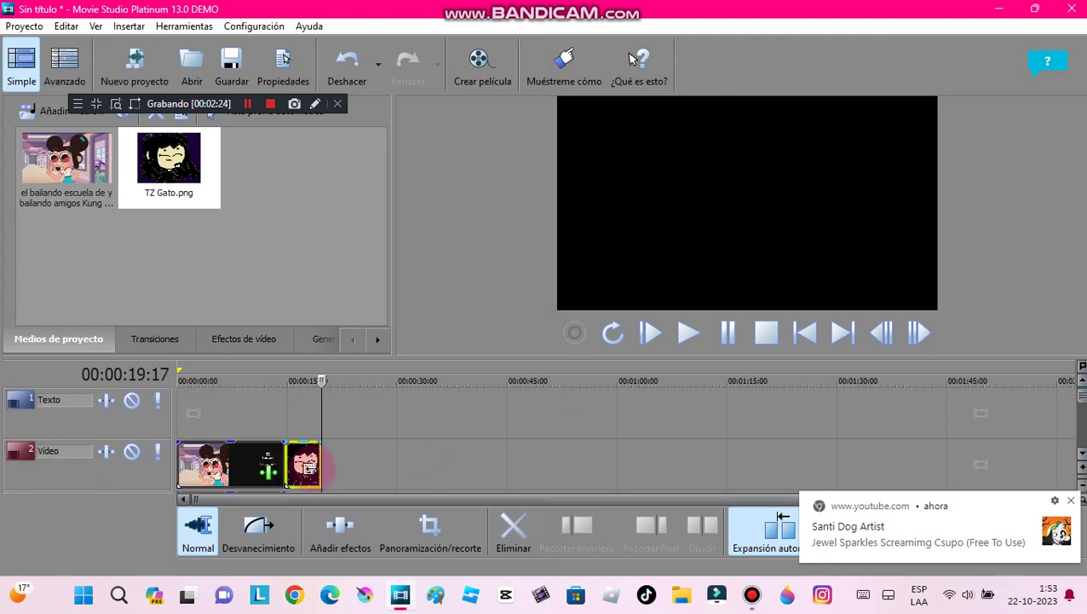
pyautogui.moveTo(190, 415); pyautogui.dragTo(284, 406)
pyautogui.click(202, 413)
# Open the image's Panoramización/Recorte effect without adding plugins and match the crop frame to the output aspect ratio at 00:00:00:00.
pyautogui.rightClick(219, 413)
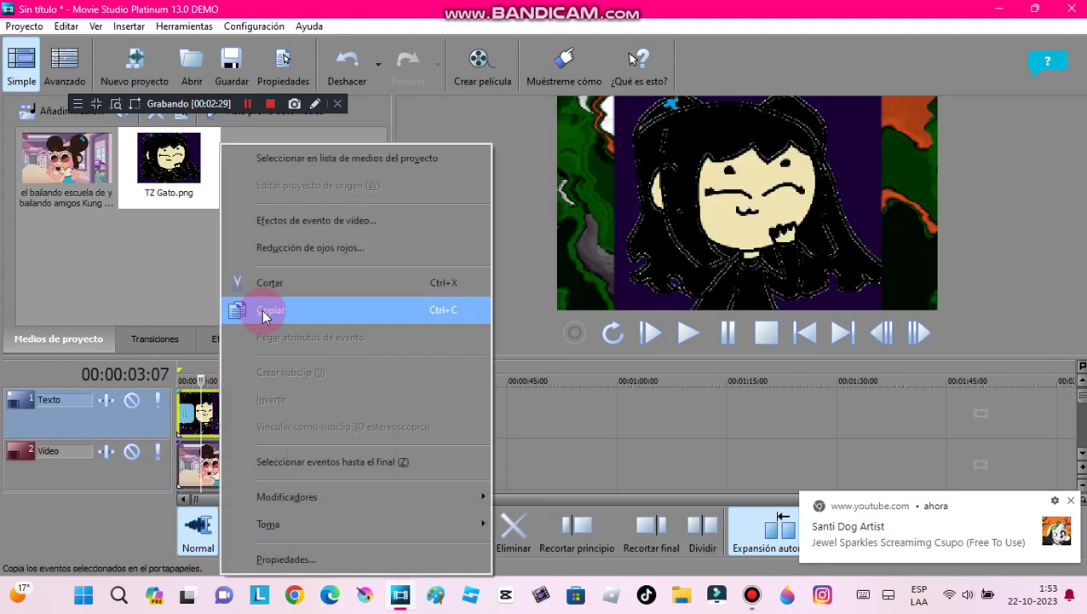
pyautogui.click(316, 222)
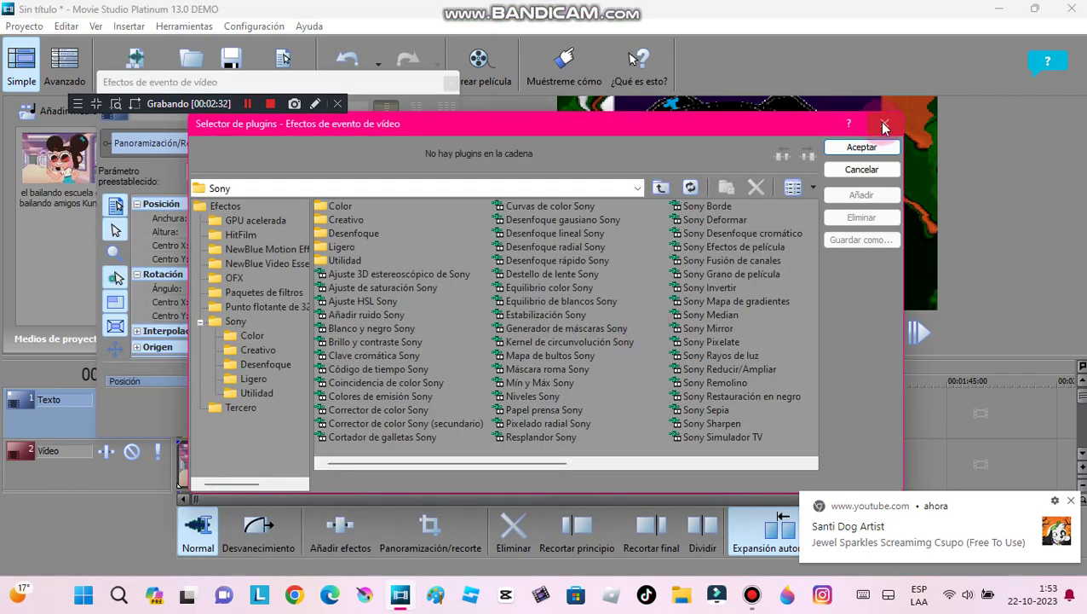
pyautogui.click(883, 124)
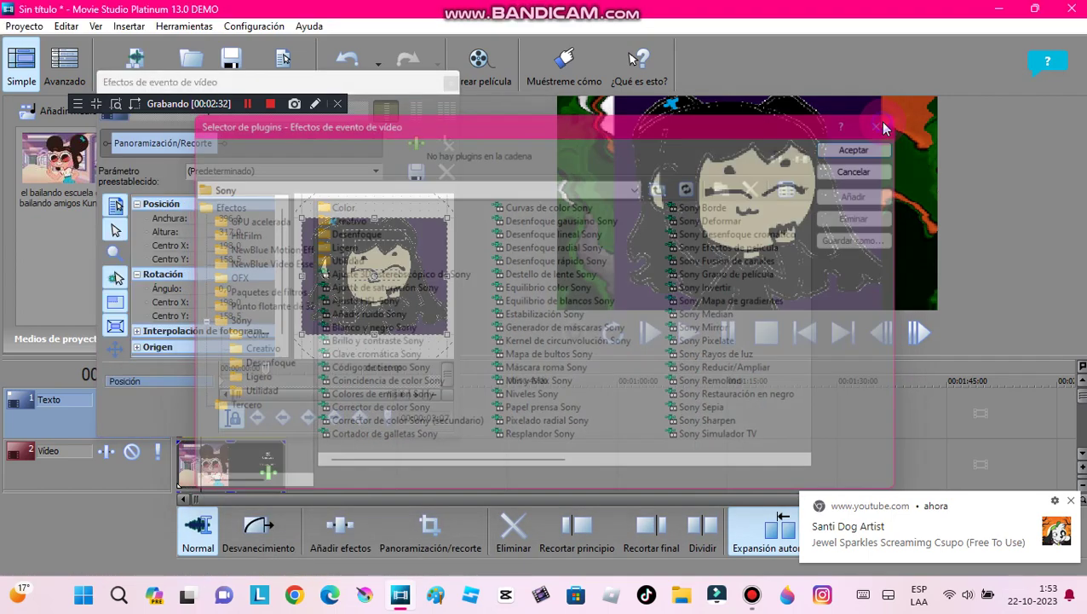
pyautogui.moveTo(608, 334); pyautogui.dragTo(675, 385)
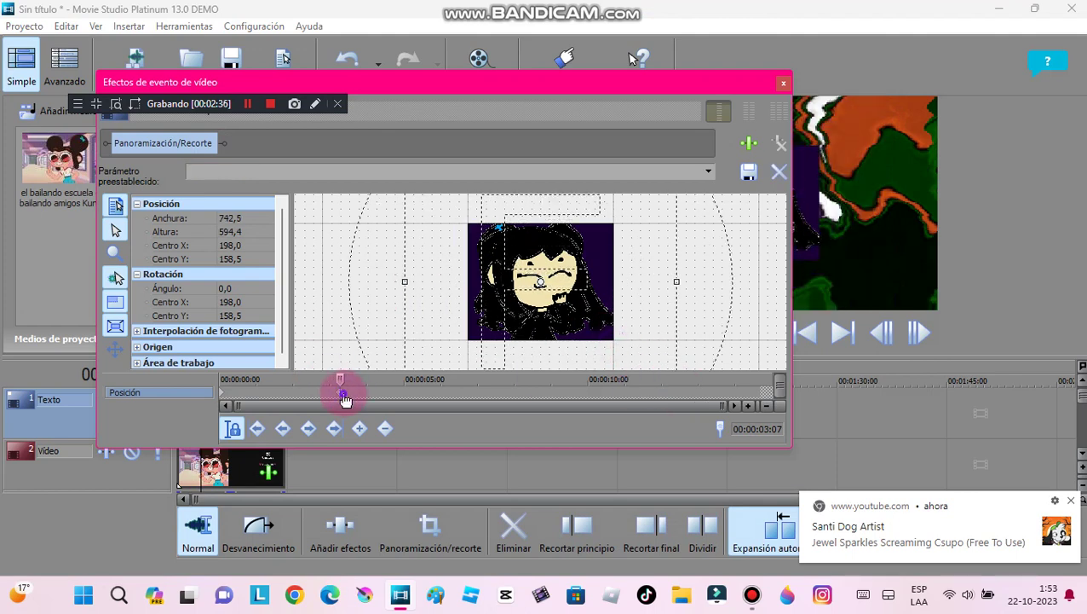
pyautogui.click(226, 382)
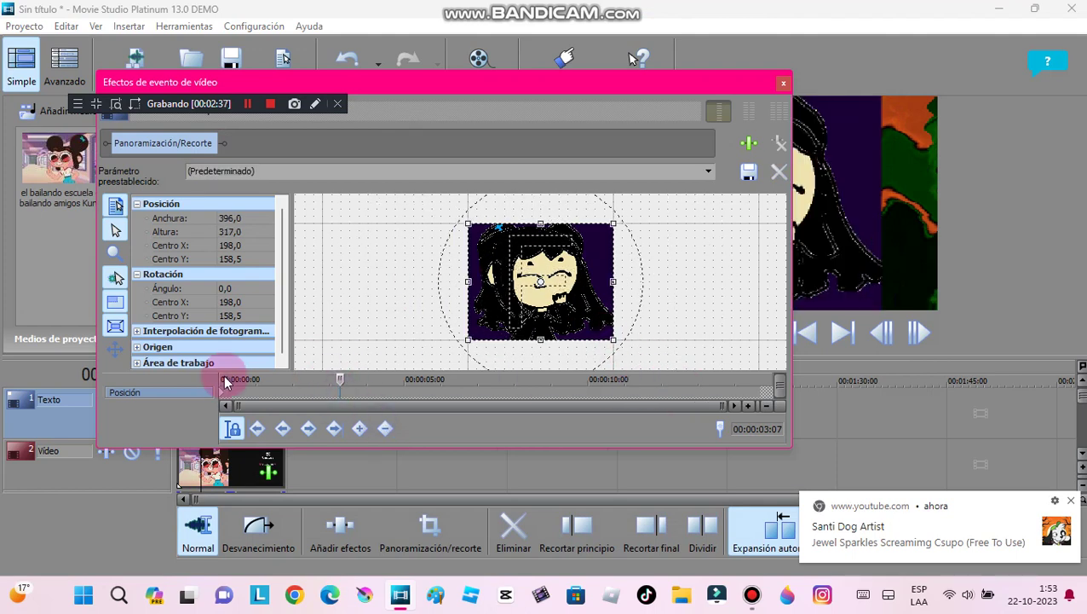
pyautogui.rightClick(523, 335)
pyautogui.click(626, 451)
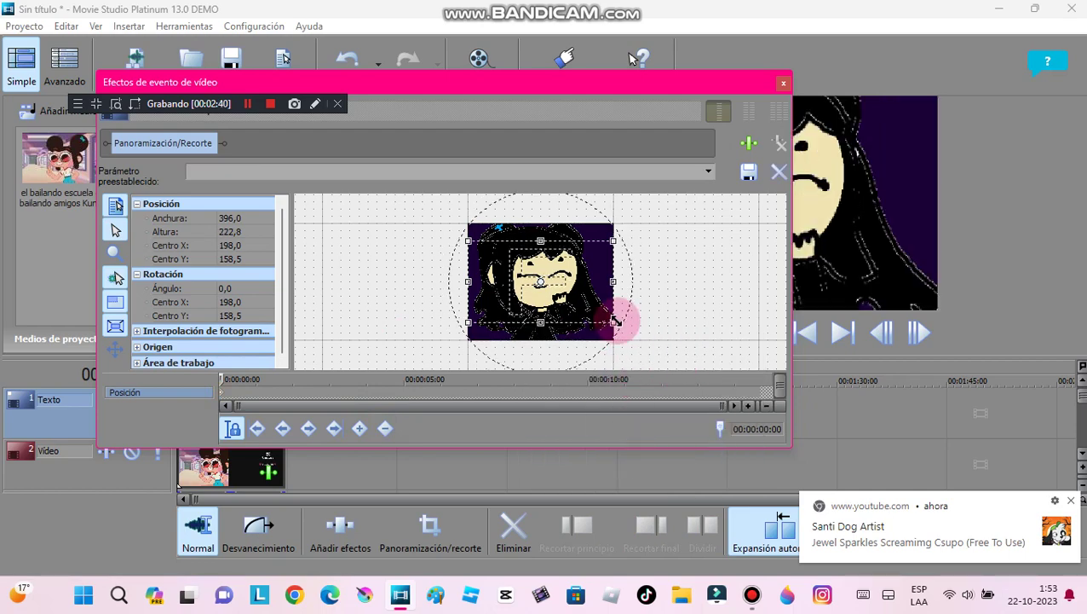
# Resize the crop to about 915,8 by 515,1 centred at -74,3; 59,4, placing the image in the frame's lower-right corner, and close the effects.
pyautogui.moveTo(613, 321); pyautogui.dragTo(518, 303)
pyautogui.moveTo(595, 341); pyautogui.dragTo(638, 354)
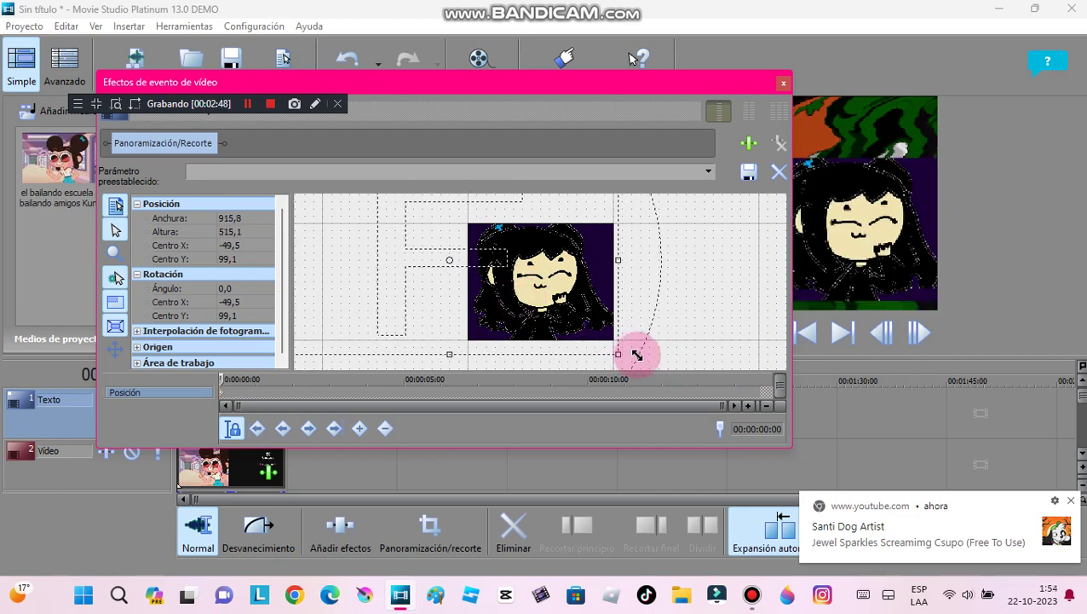
pyautogui.moveTo(576, 309); pyautogui.dragTo(566, 293)
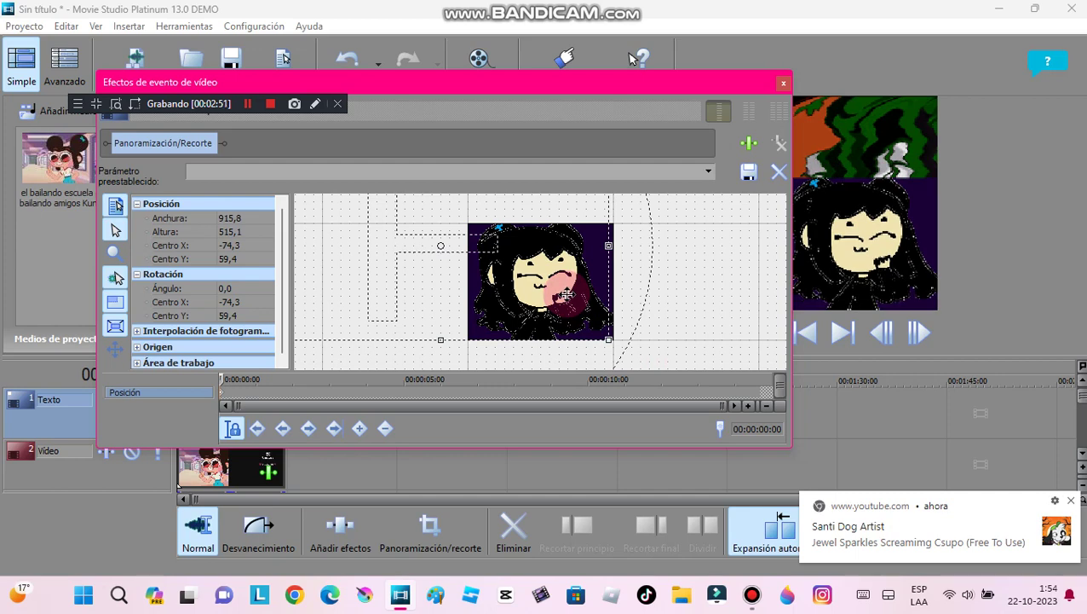
pyautogui.click(783, 84)
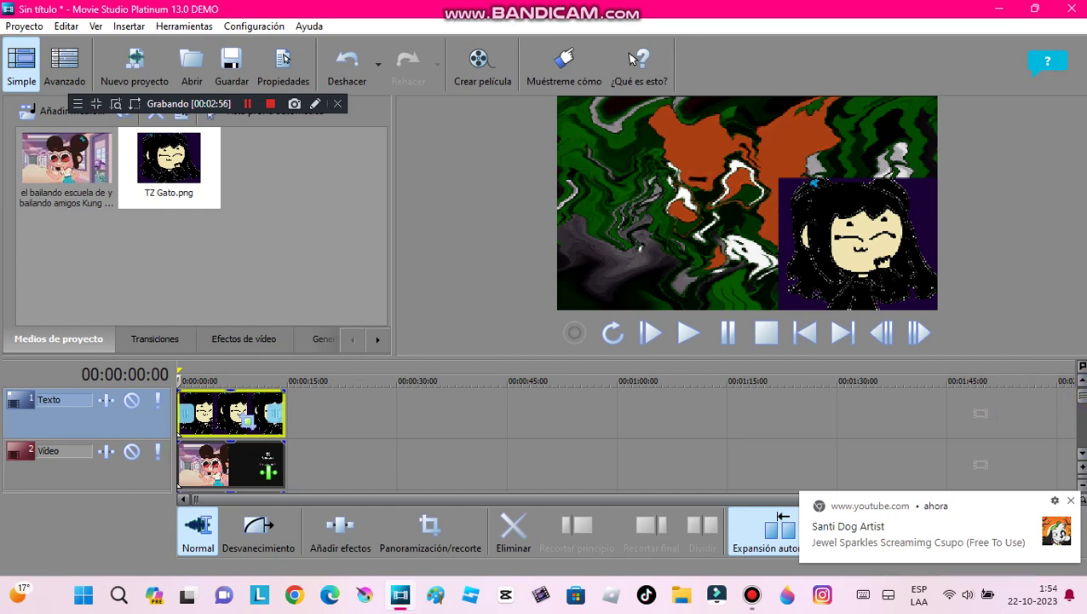
# Duplicate the Texto track with its image and delete the original track.
pyautogui.rightClick(92, 412)
pyautogui.click(165, 212)
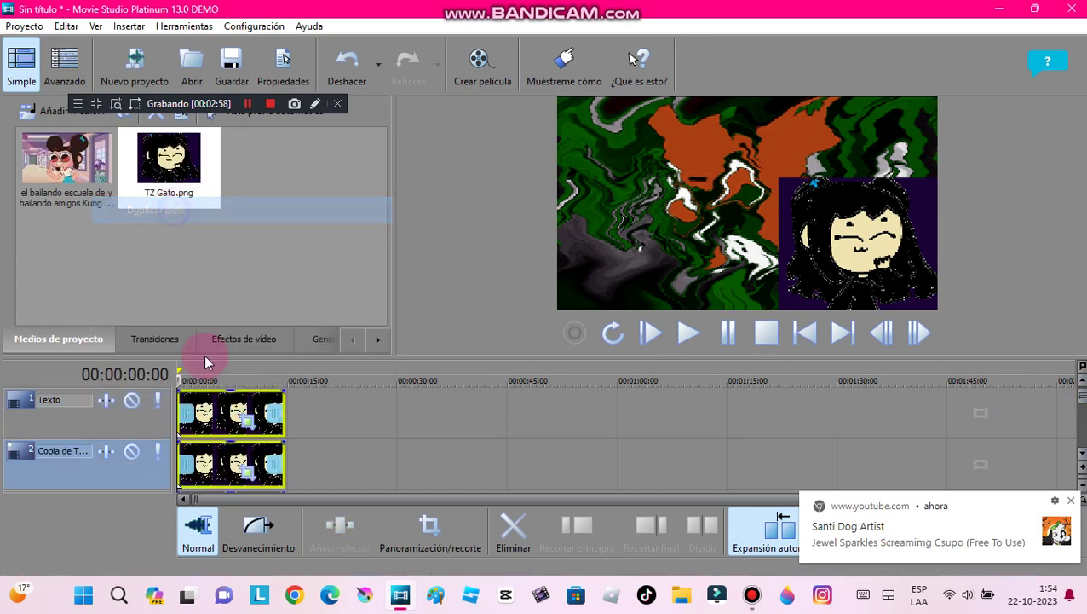
pyautogui.rightClick(201, 407)
pyautogui.click(139, 419)
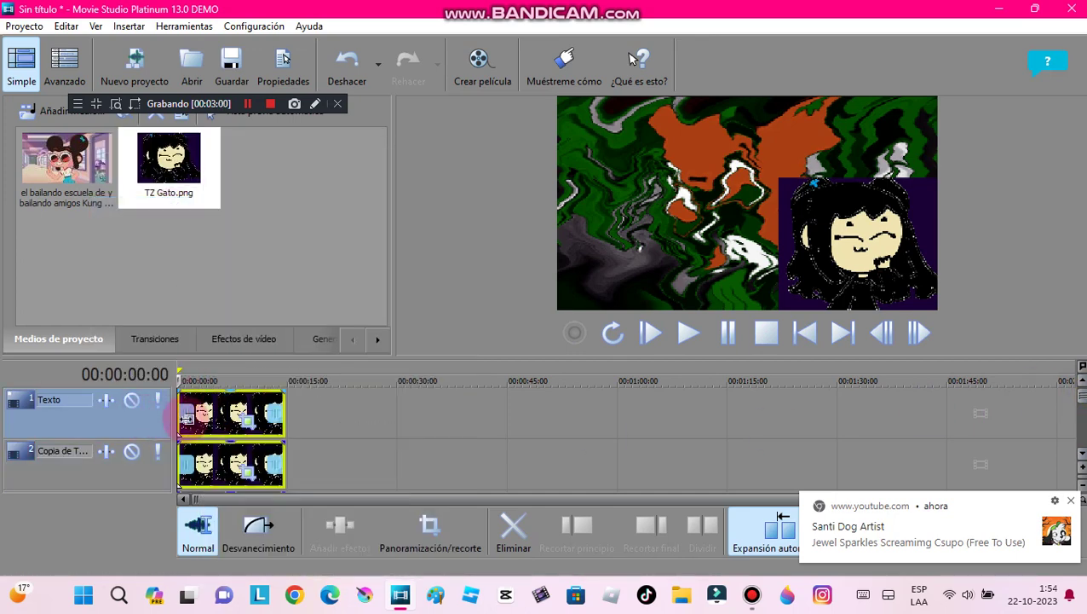
pyautogui.rightClick(109, 418)
pyautogui.click(168, 242)
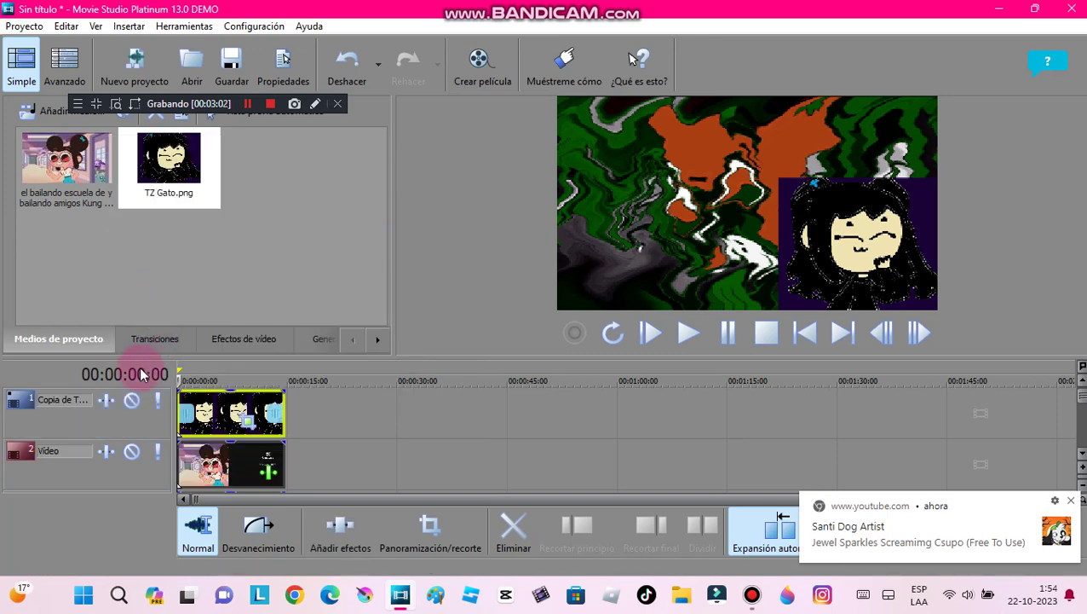
# Create two empty tracks above the image by duplicating its track, removing the upper image, and duplicating the emptied track.
pyautogui.rightClick(92, 422)
pyautogui.click(180, 213)
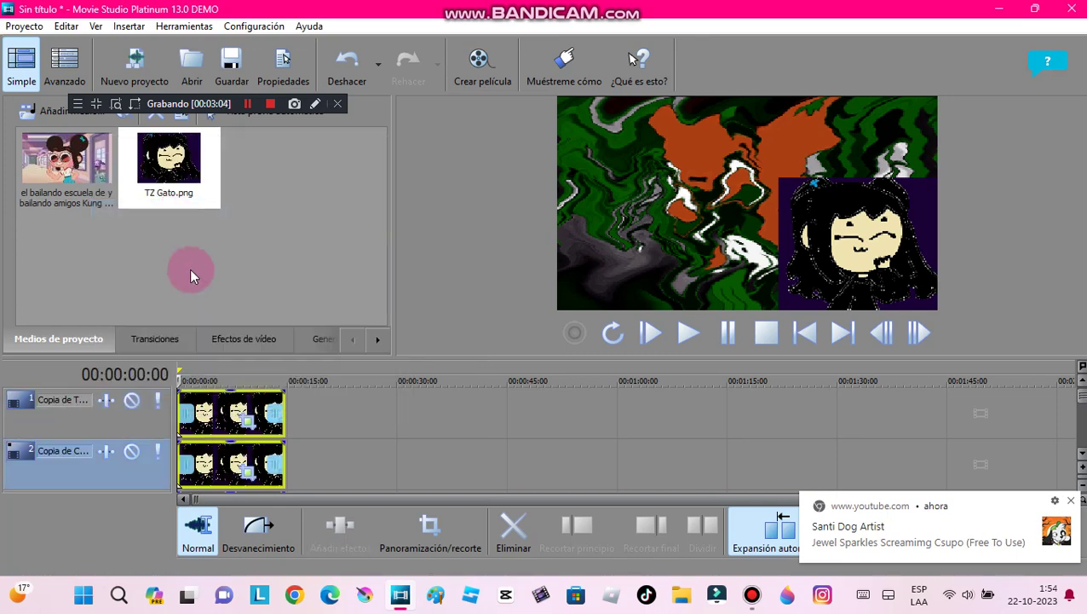
pyautogui.click(189, 407)
pyautogui.rightClick(188, 408)
pyautogui.click(242, 281)
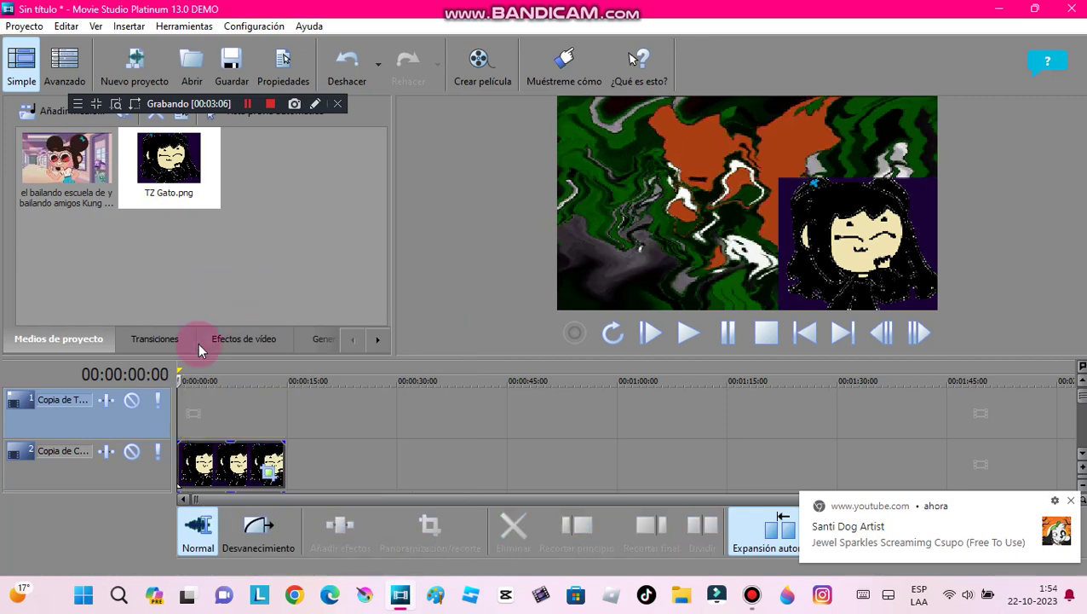
pyautogui.rightClick(98, 424)
pyautogui.click(155, 239)
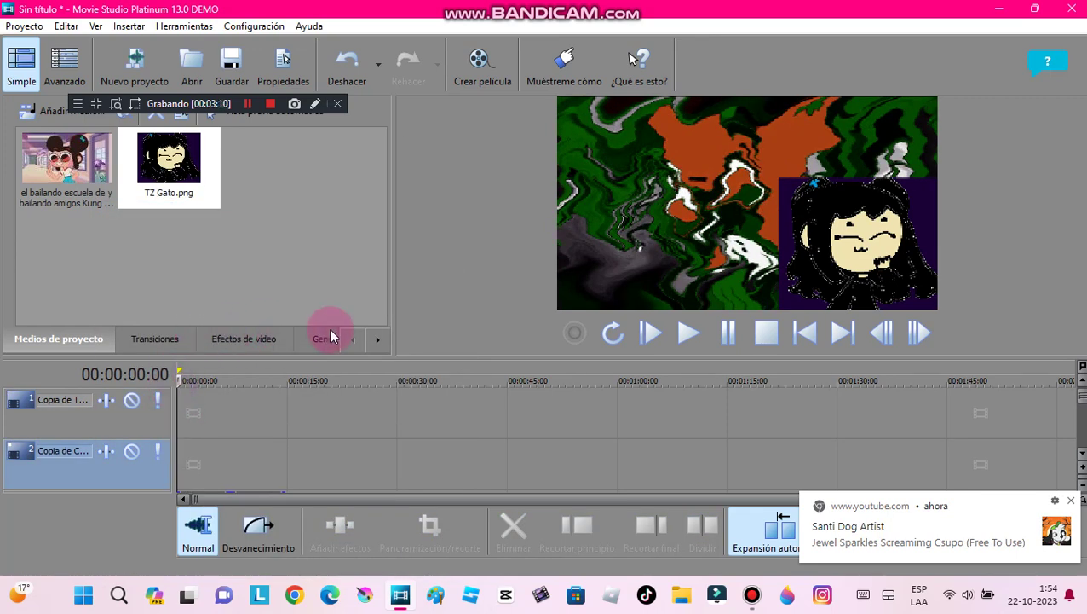
# Add a Títulos & Texto de Sony media generator at the start of the lower empty track.
pyautogui.click(368, 338)
pyautogui.click(231, 345)
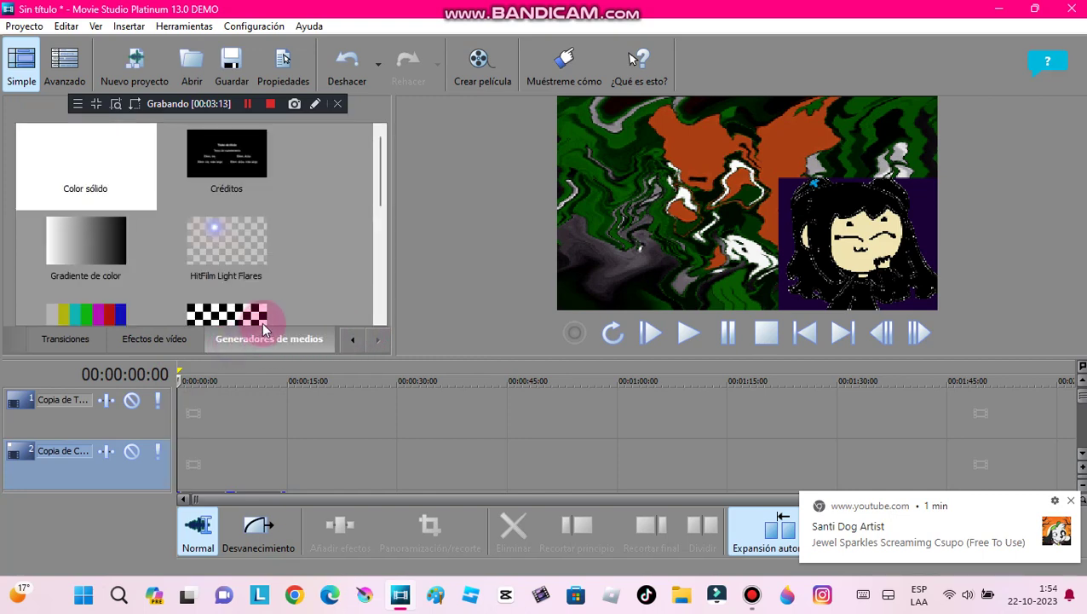
pyautogui.moveTo(380, 173); pyautogui.dragTo(371, 296)
pyautogui.click(239, 165)
pyautogui.moveTo(239, 164); pyautogui.dragTo(184, 456)
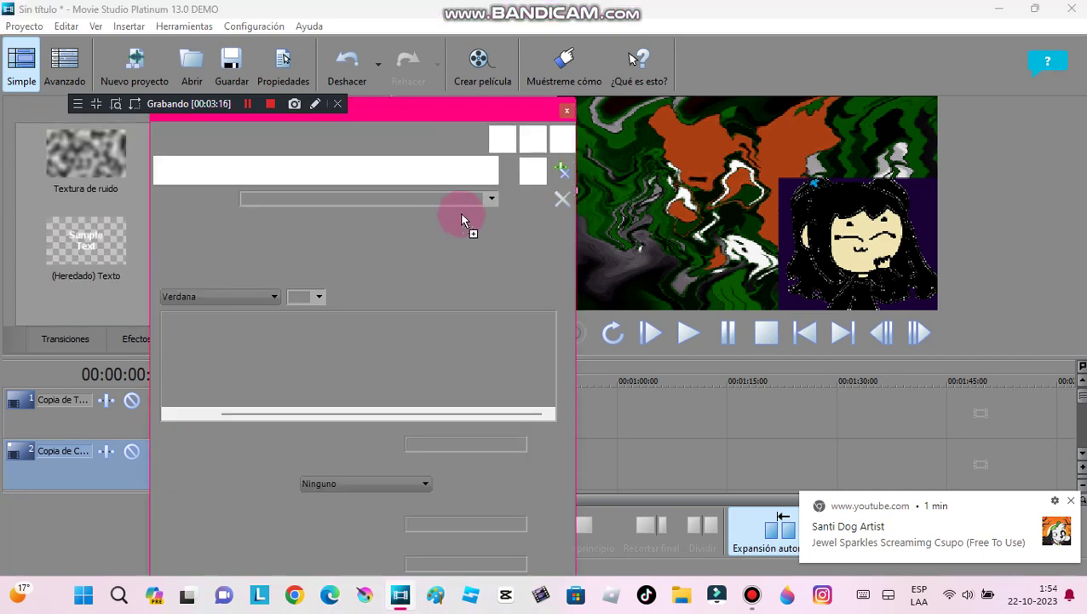
# Apply the Tee Zeng YT Logo preset to the title and extend its event to 00:00:14:17.
pyautogui.click(483, 191)
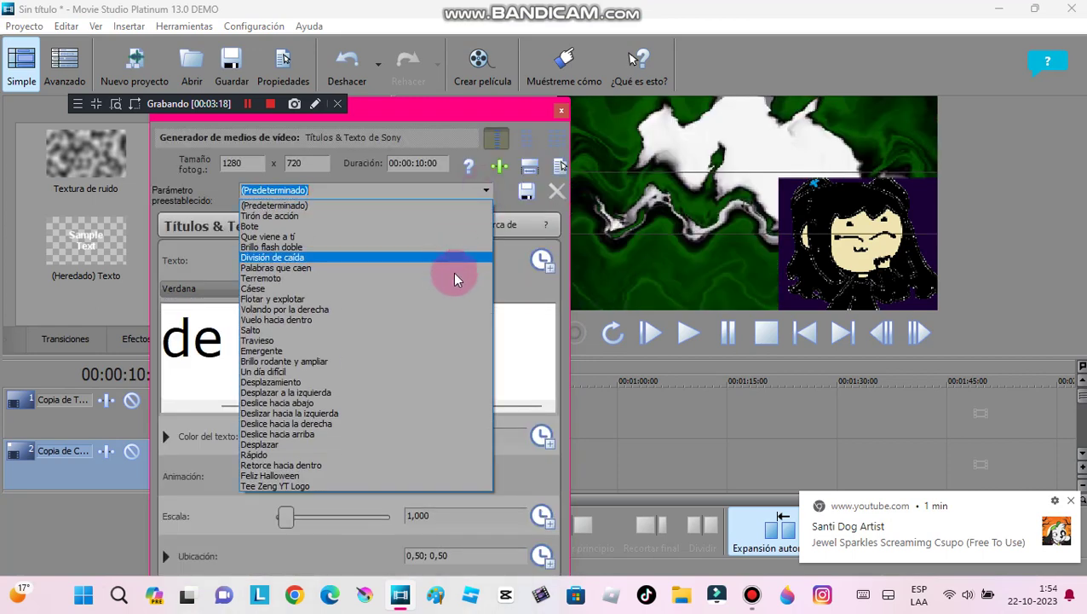
pyautogui.click(372, 487)
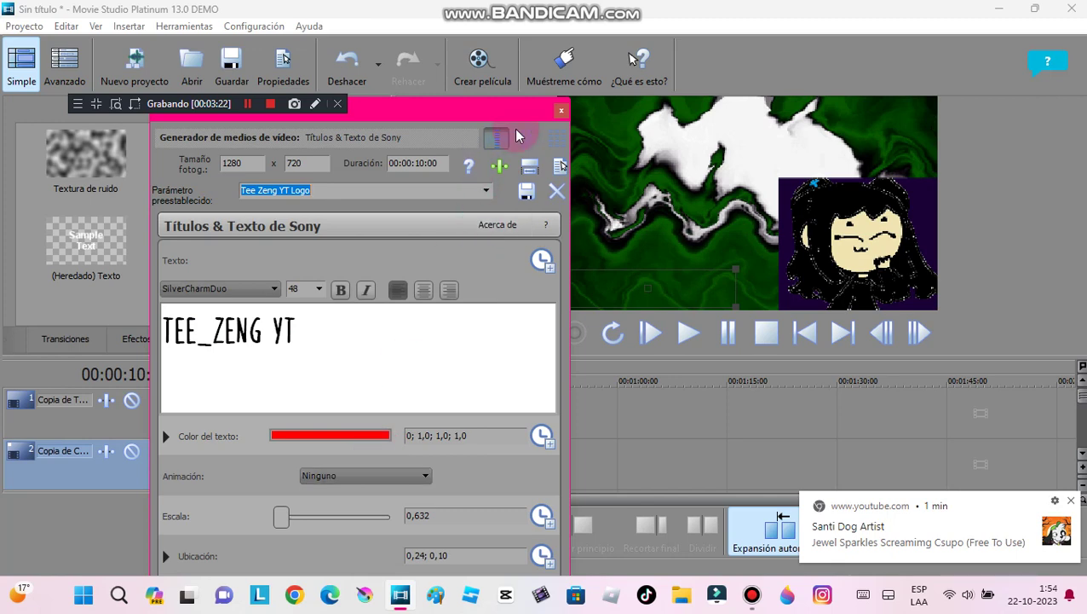
pyautogui.click(559, 112)
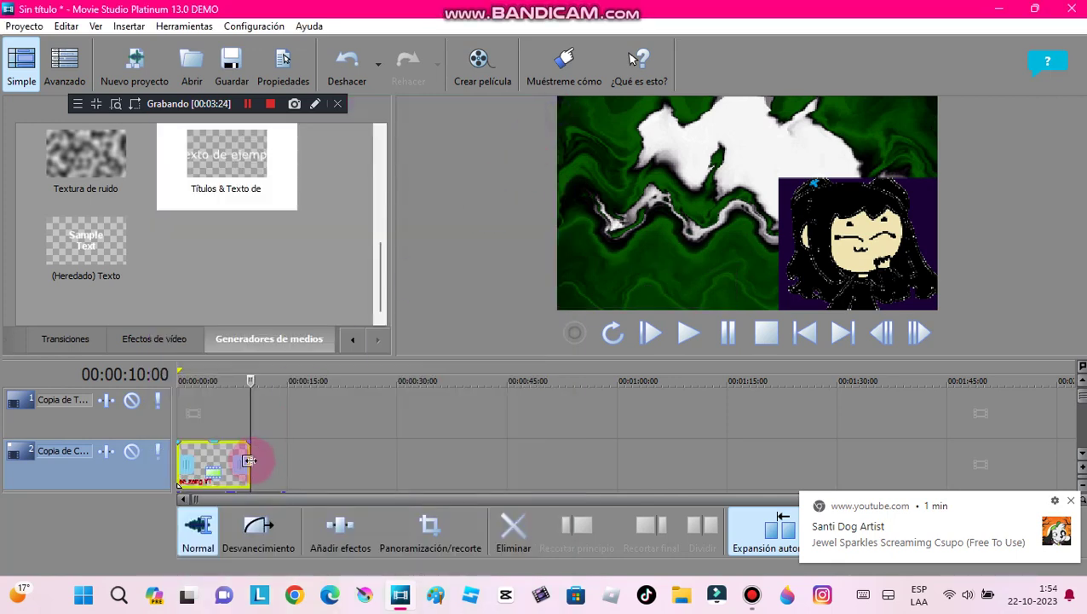
pyautogui.moveTo(248, 460); pyautogui.dragTo(284, 460)
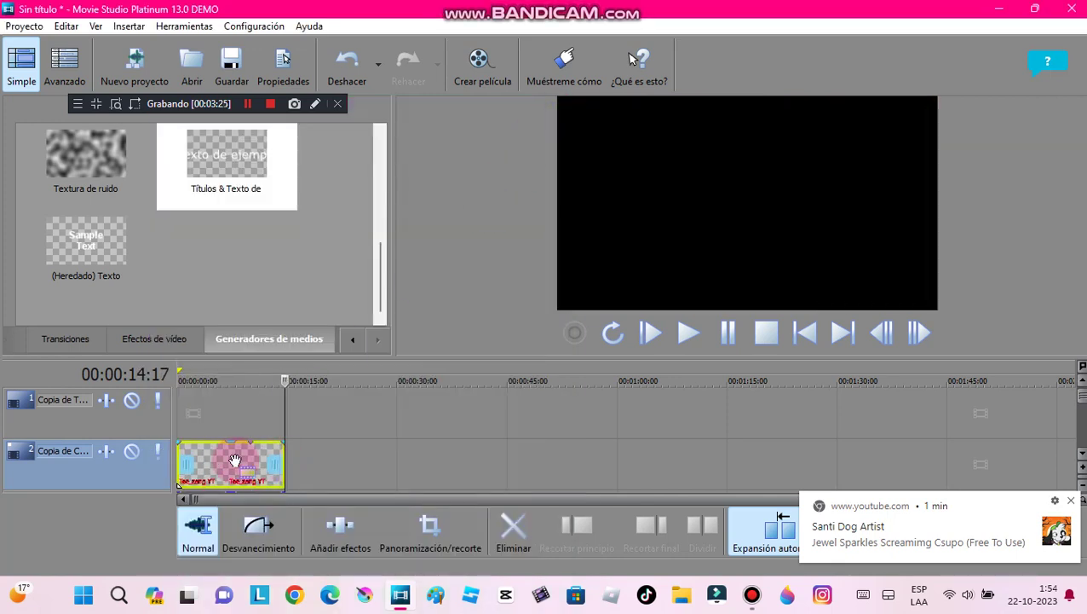
# Add a Títulos & Texto de Sony generator at the start of the upper empty track with the Feliz Halloween preset.
pyautogui.click(180, 461)
pyautogui.moveTo(228, 207); pyautogui.dragTo(186, 412)
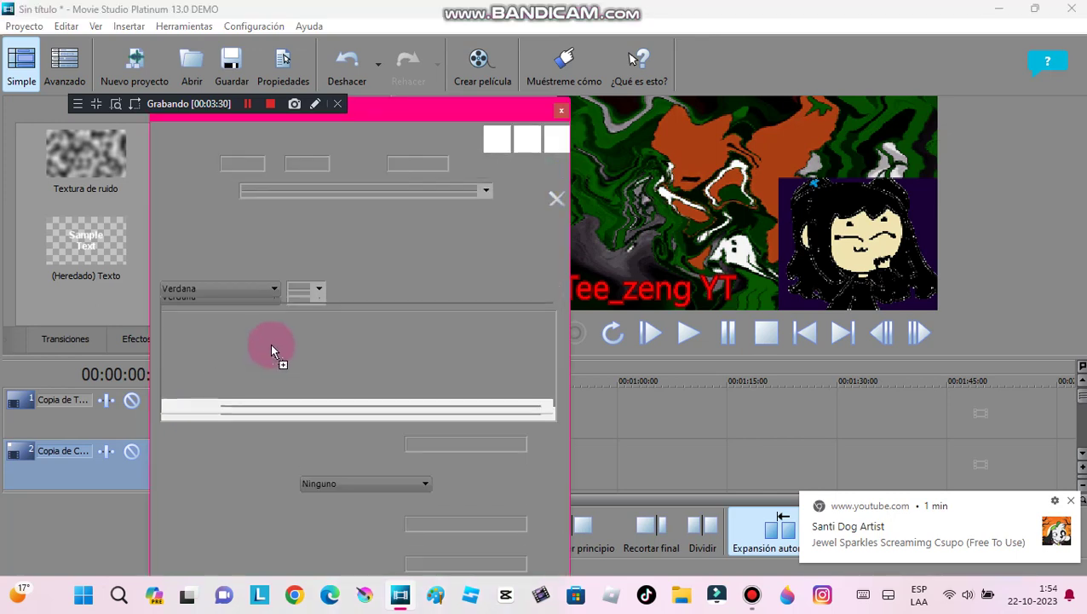
pyautogui.click(462, 191)
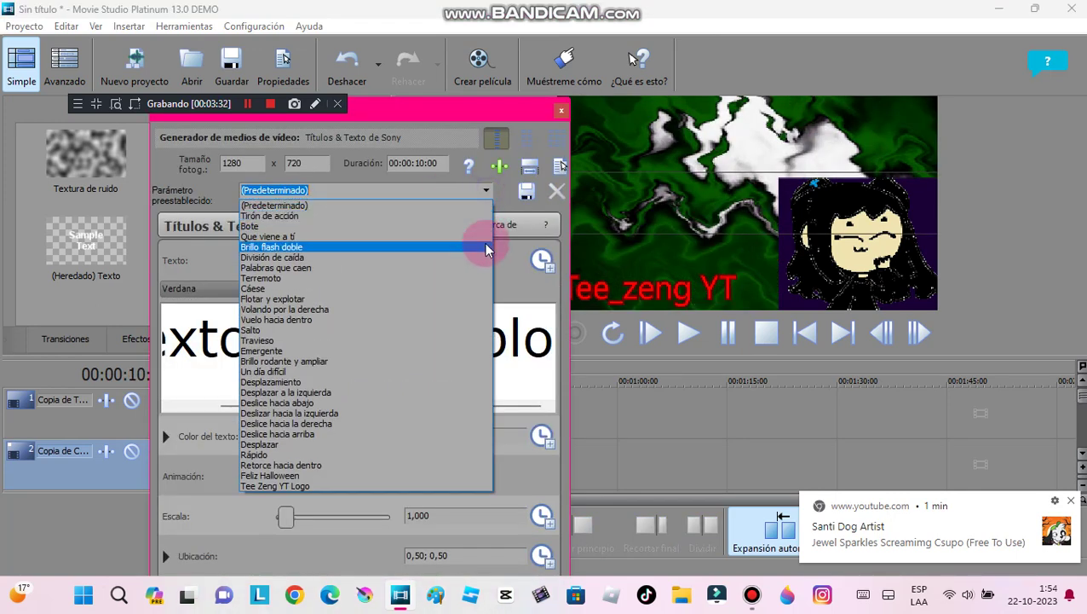
pyautogui.click(343, 475)
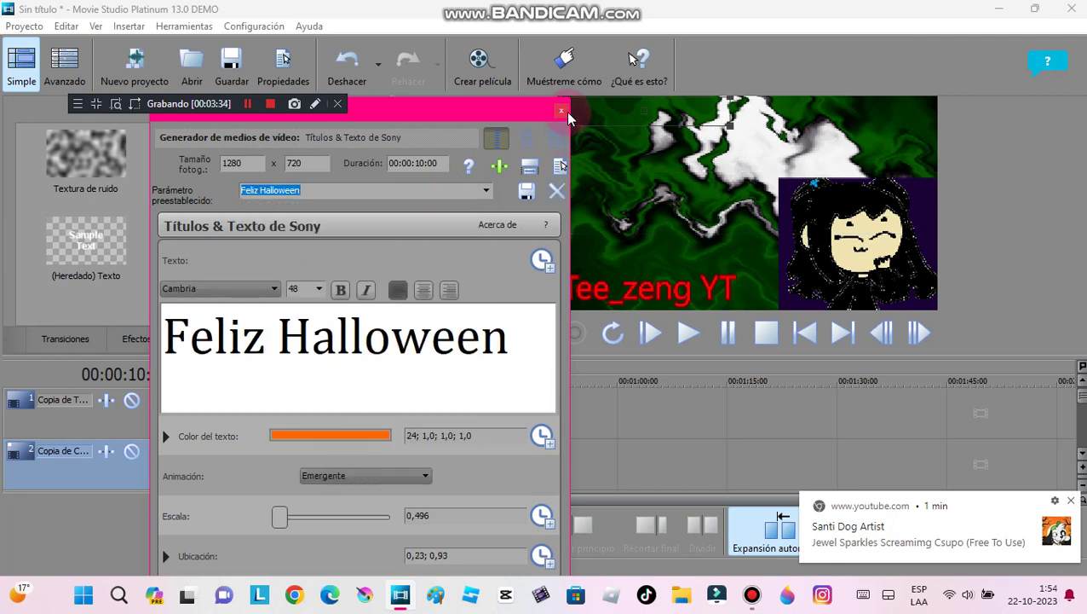
pyautogui.click(562, 111)
# Extend the Feliz Halloween title event to match the end of the title below it, and play the project from the start.
pyautogui.click(177, 402)
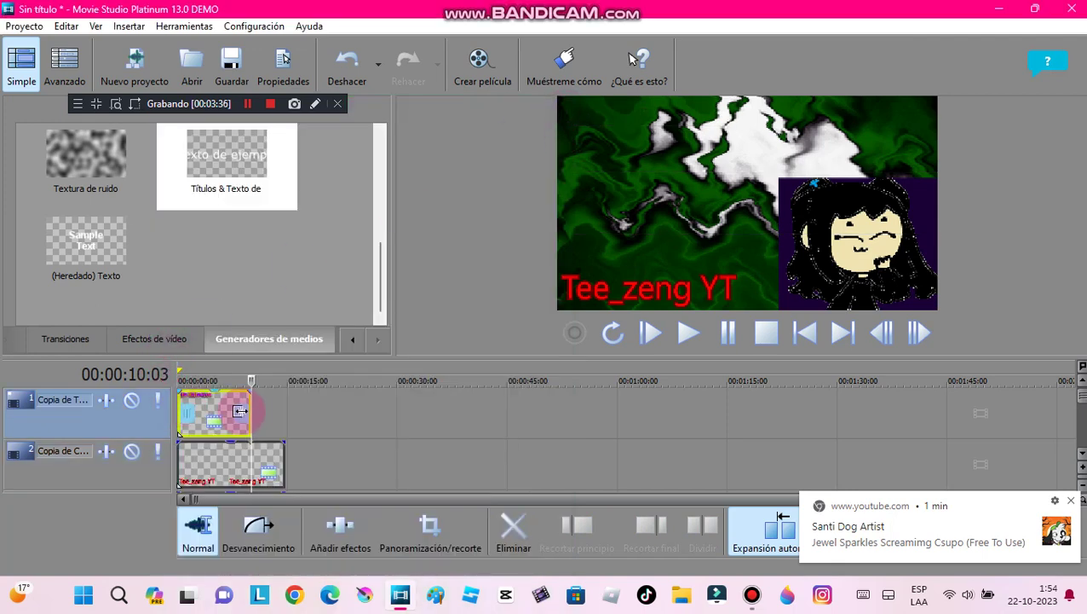
pyautogui.click(254, 413)
pyautogui.click(251, 412)
pyautogui.moveTo(251, 412); pyautogui.dragTo(181, 381)
pyautogui.click(254, 415)
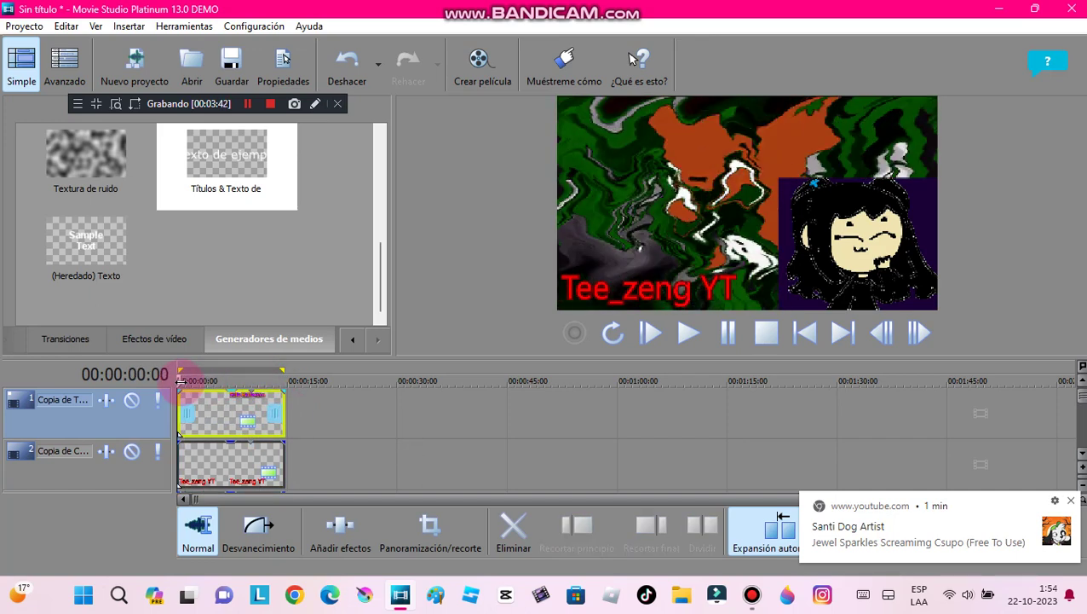
pyautogui.click(605, 408)
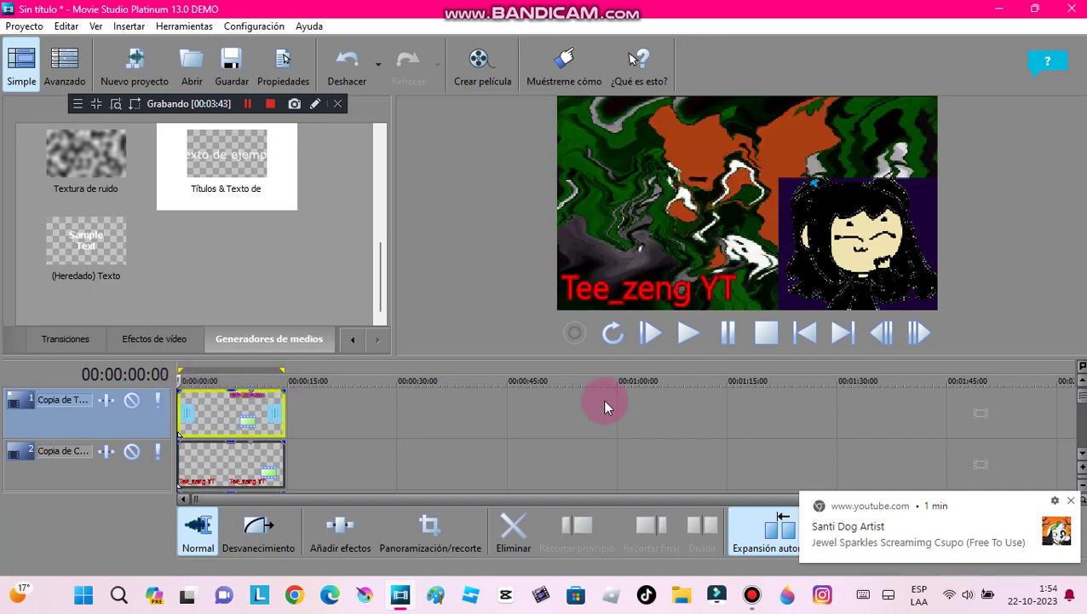
pyautogui.click(690, 334)
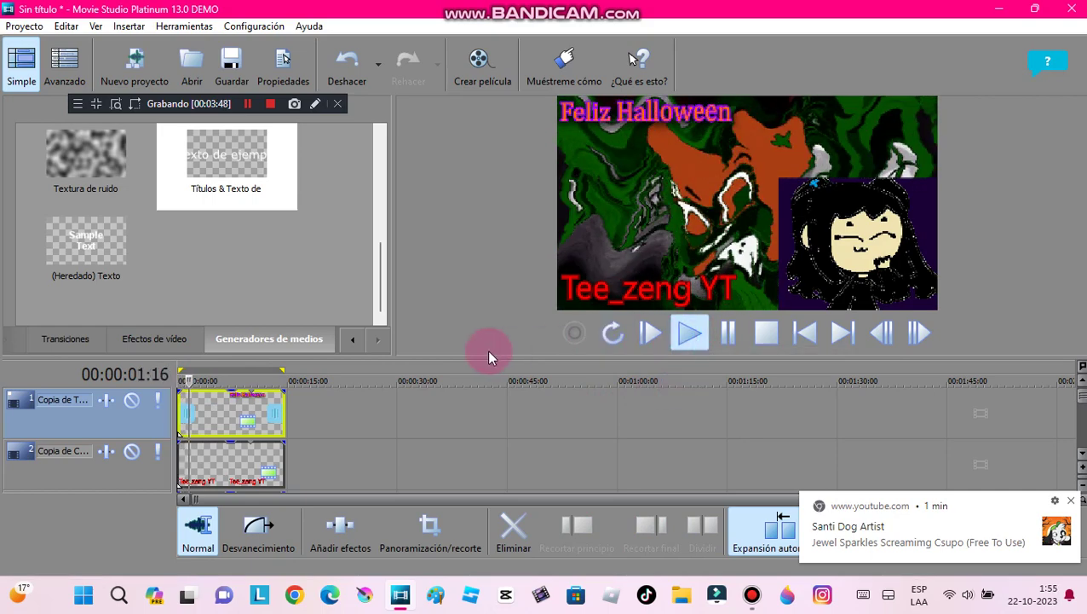